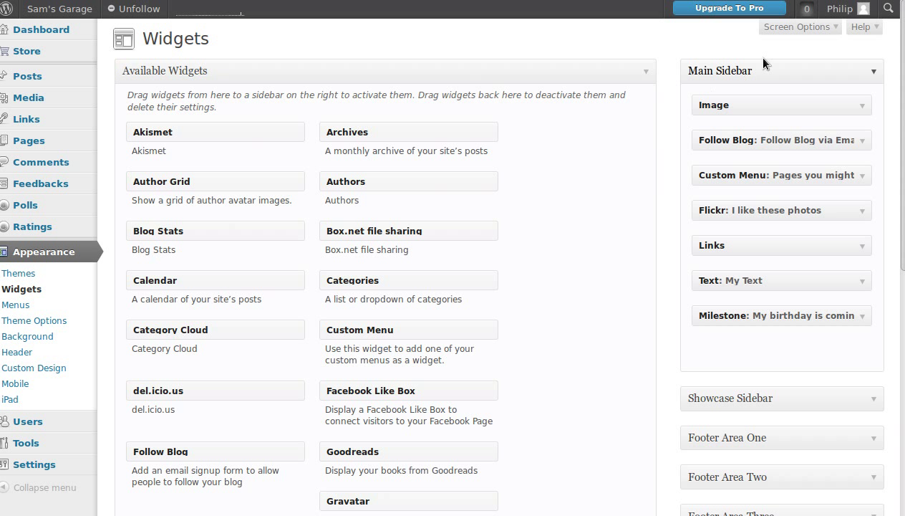
Leave the Widgets screen for the Sam's Garage Dashboard using the admin bar site menu
mouse_move(54, 8)
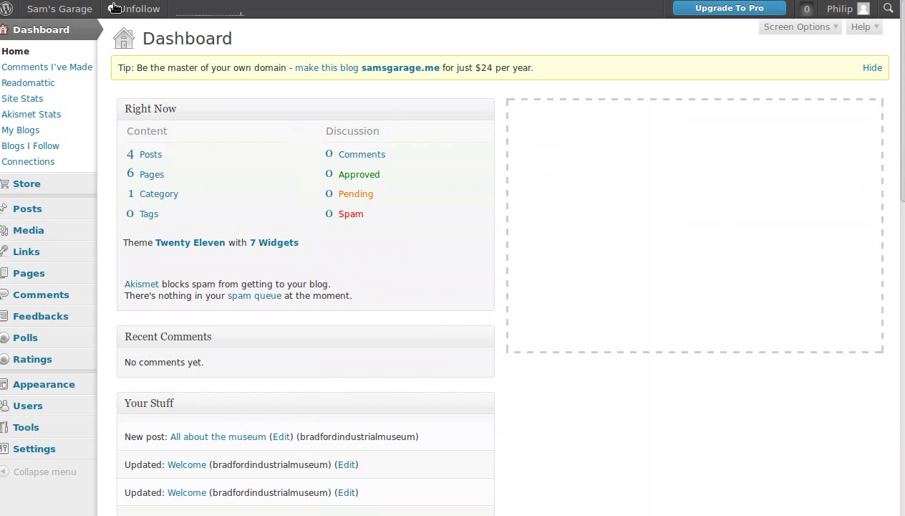
right_click(75, 10)
click(89, 20)
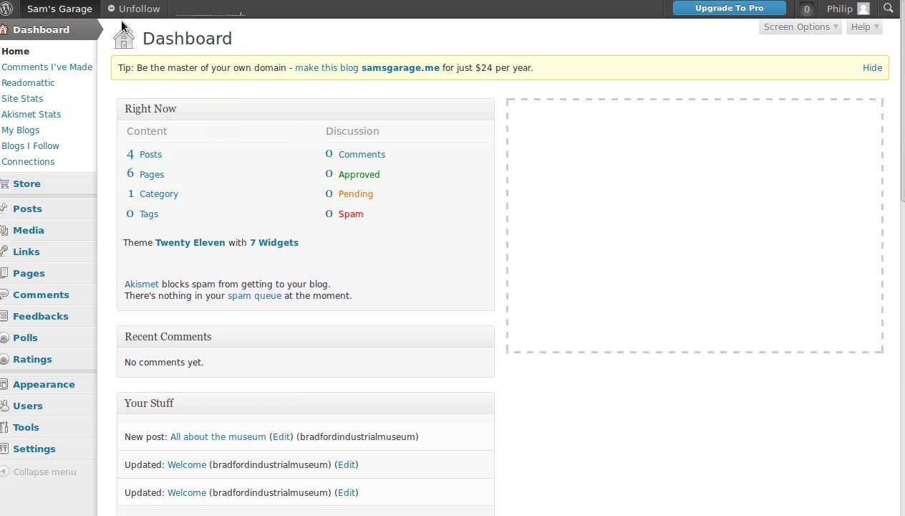
key(ctrl+Tab)
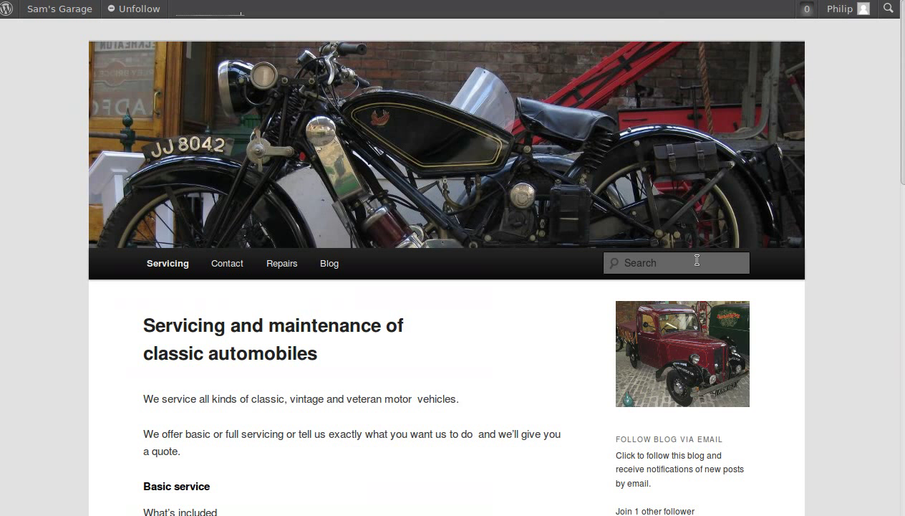
scroll(702, 335, down, 8)
scroll(677, 193, down, 18)
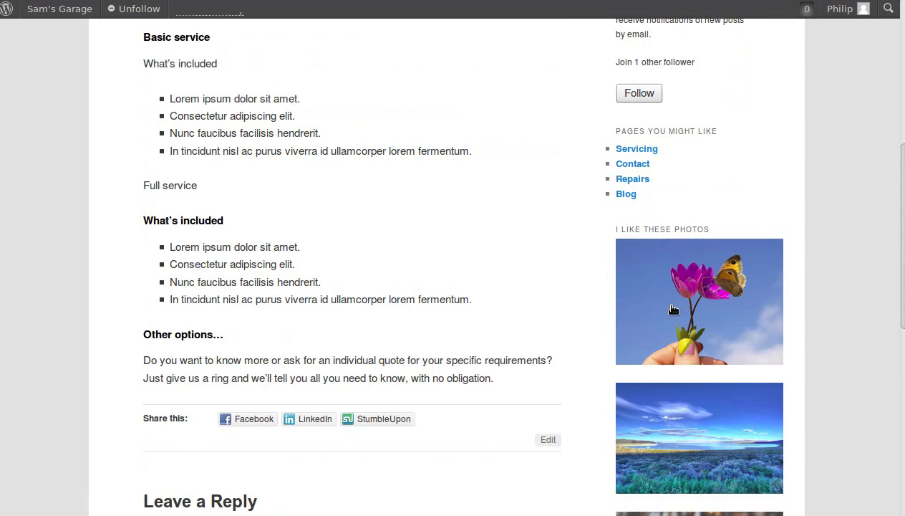
scroll(671, 310, down, 9)
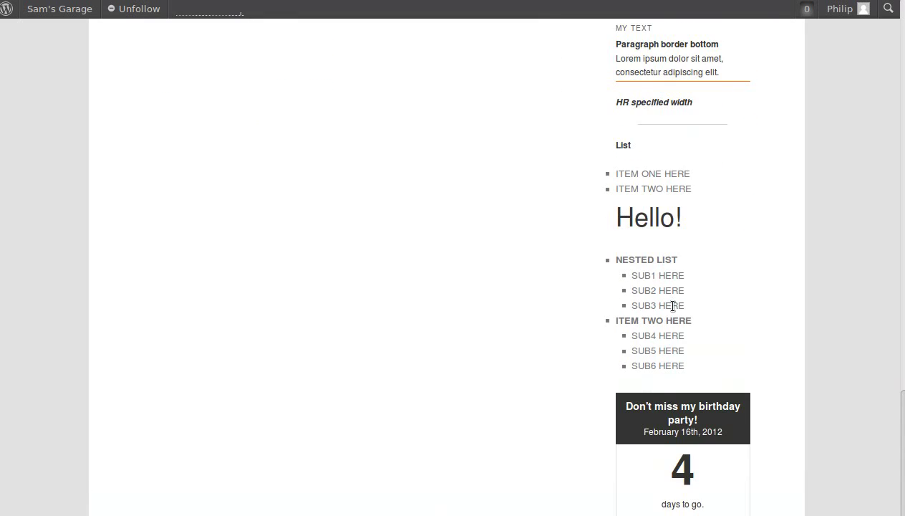
scroll(673, 306, up, 20)
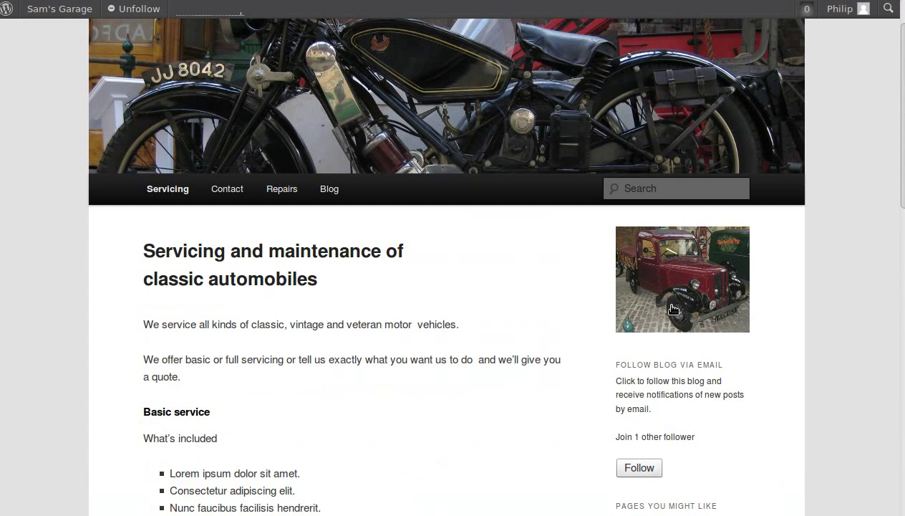
scroll(673, 309, up, 2)
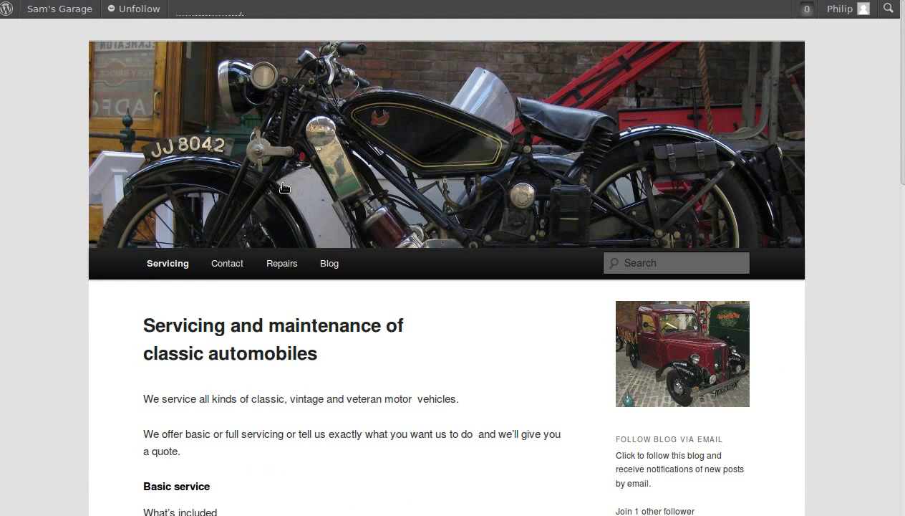
click(59, 9)
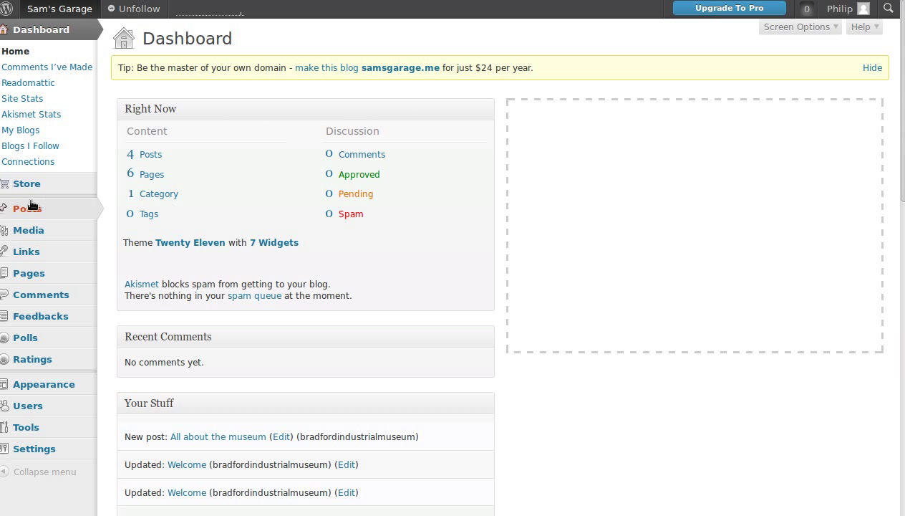
Open the All Pages list from the Pages section of the admin sidebar
mouse_move(51, 277)
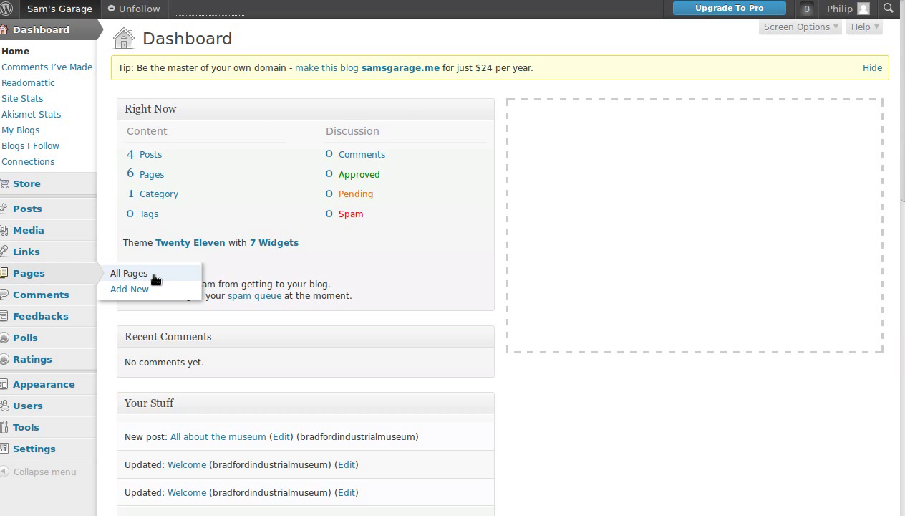
click(179, 279)
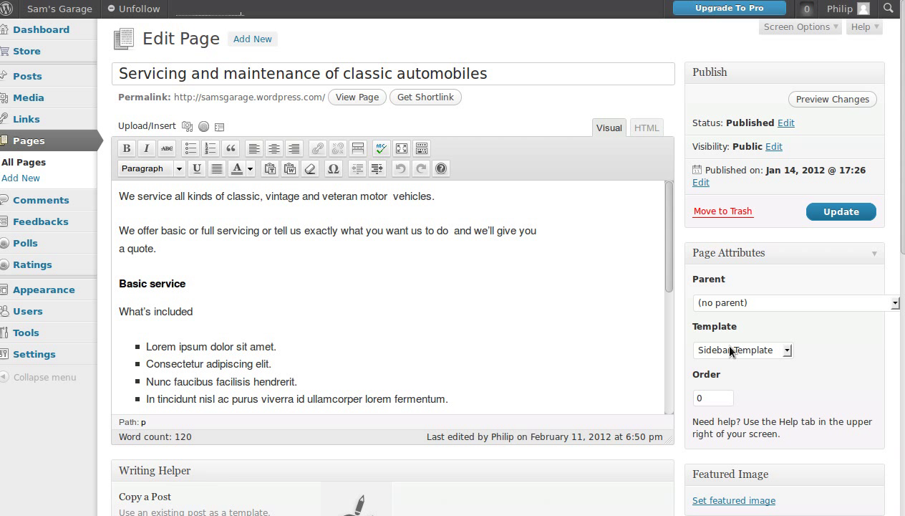
Set the Servicing page to Default Template, update it, and view the live page
click(787, 350)
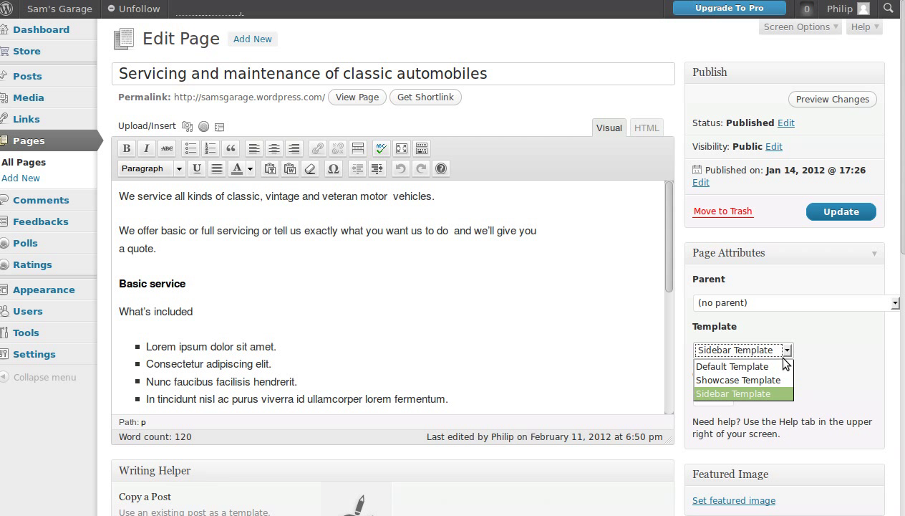
click(716, 367)
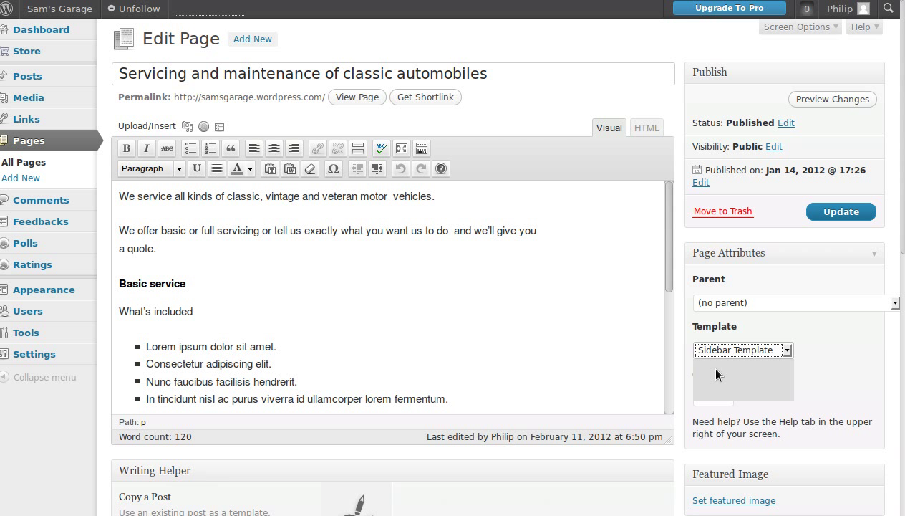
click(819, 210)
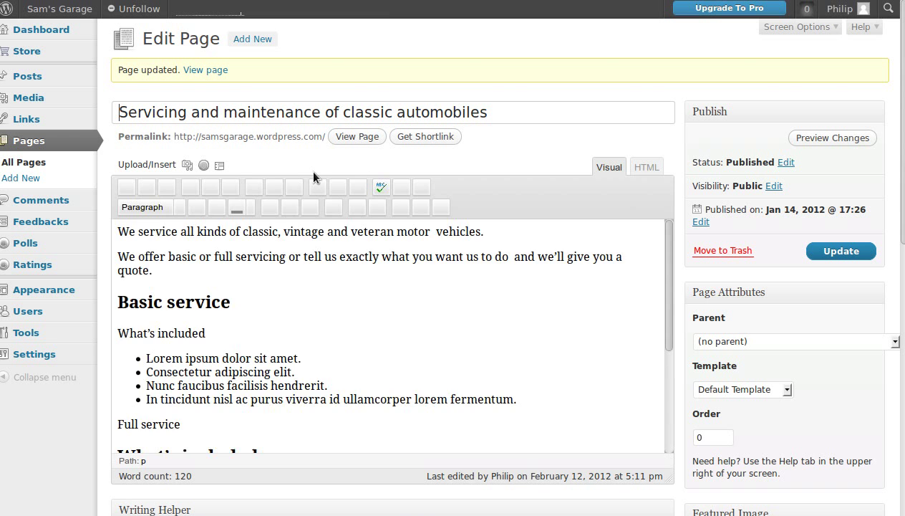
click(357, 136)
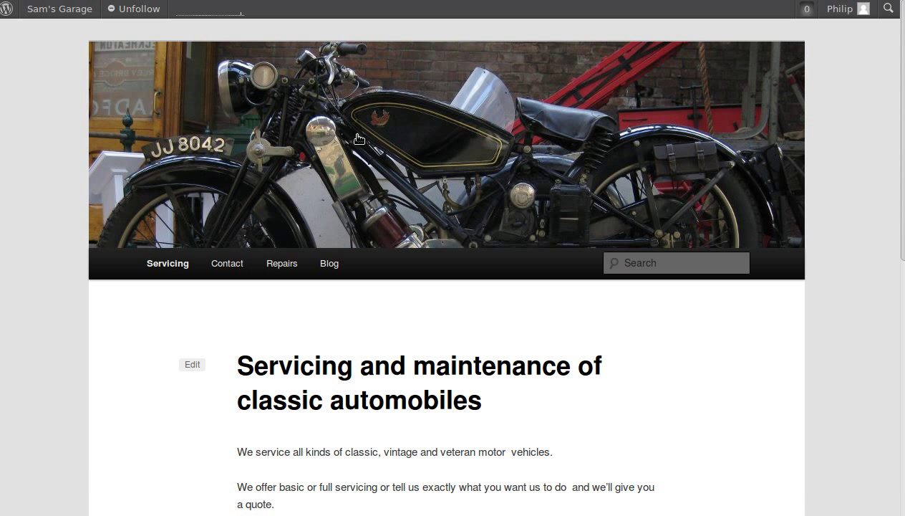
scroll(433, 195, down, 5)
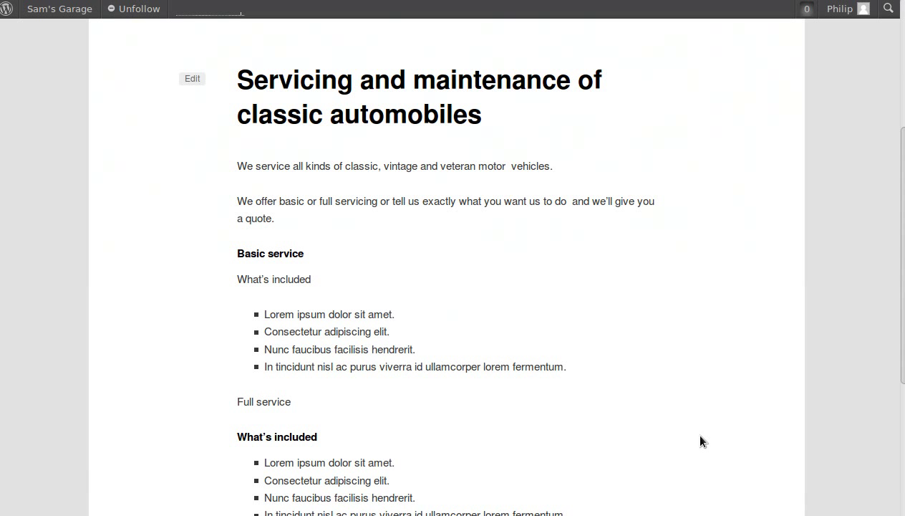
scroll(723, 75, down, 4)
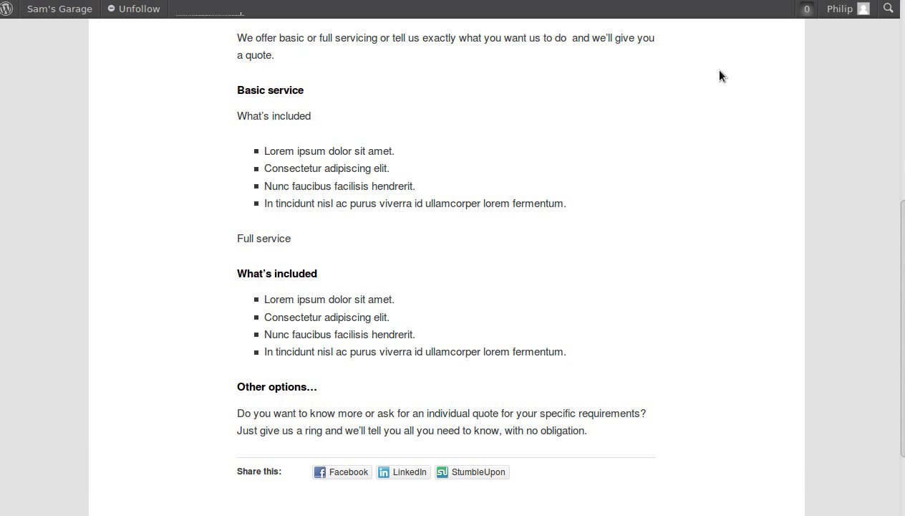
scroll(721, 75, up, 2)
scroll(721, 75, up, 4)
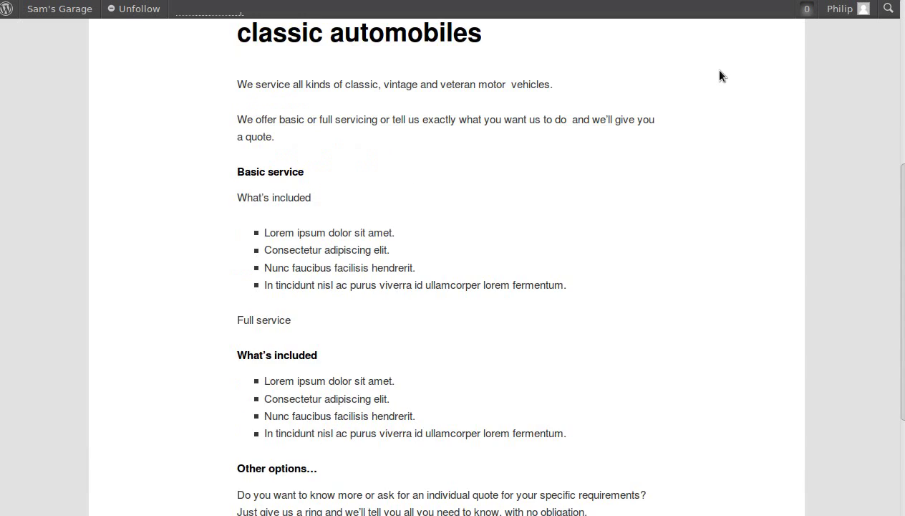
scroll(721, 75, up, 4)
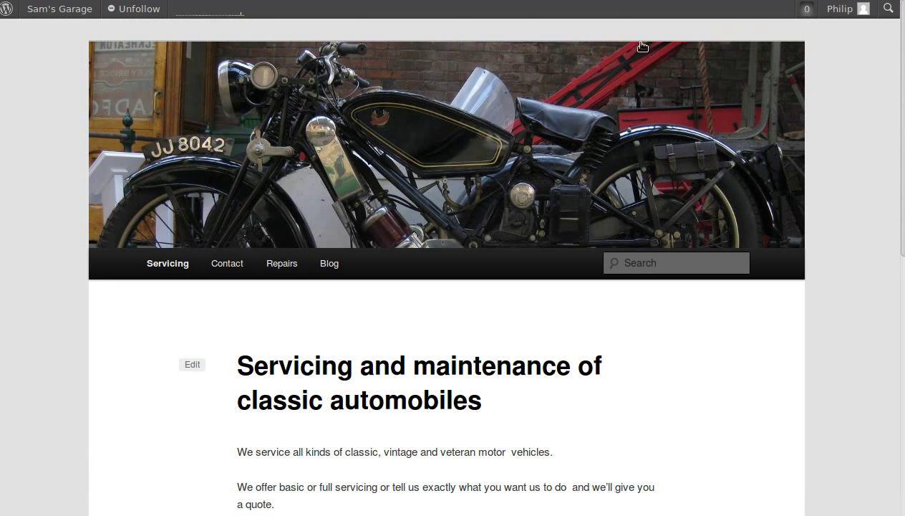
key(alt+Left)
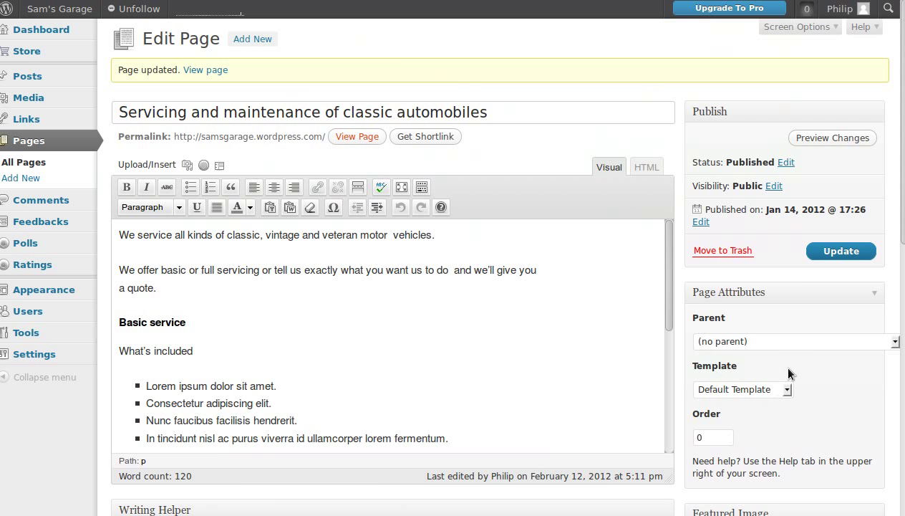
Choose Sidebar Template for the Servicing page in Page Attributes
drag(120, 112, 152, 112)
drag(143, 39, 220, 38)
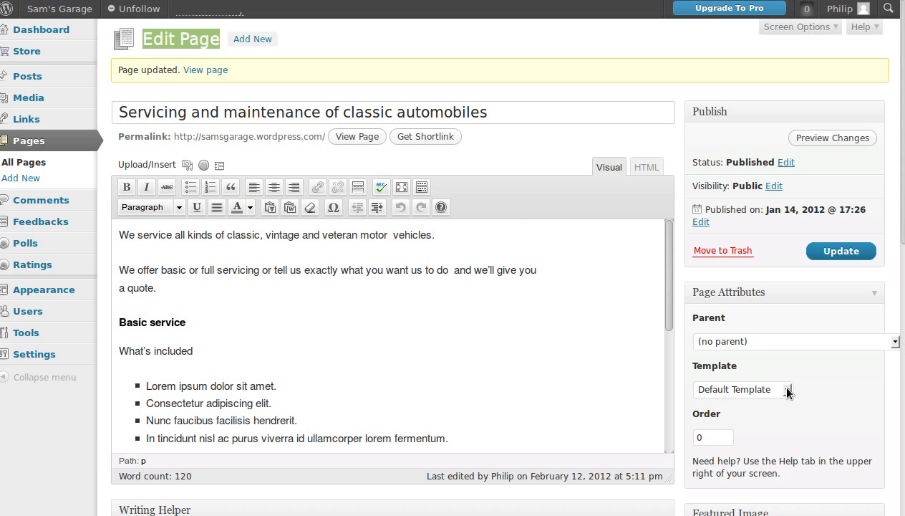
click(699, 373)
double_click(724, 366)
click(750, 370)
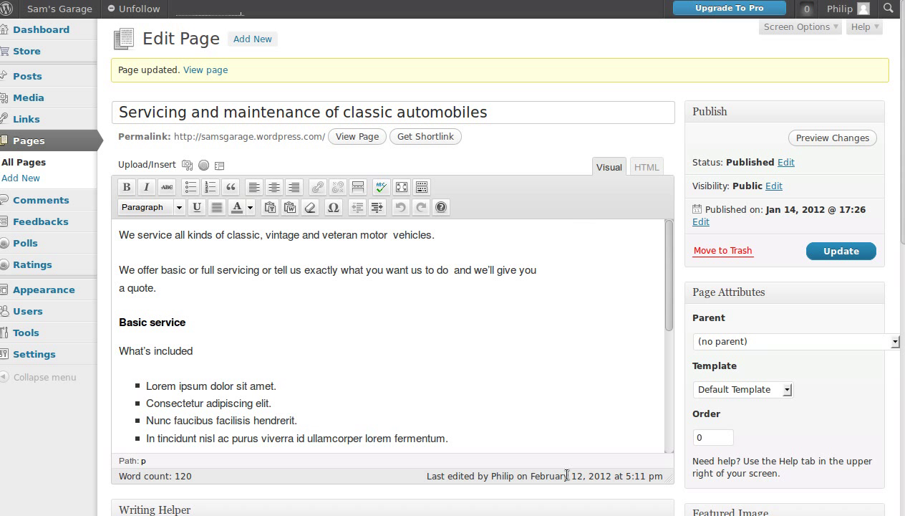
click(786, 391)
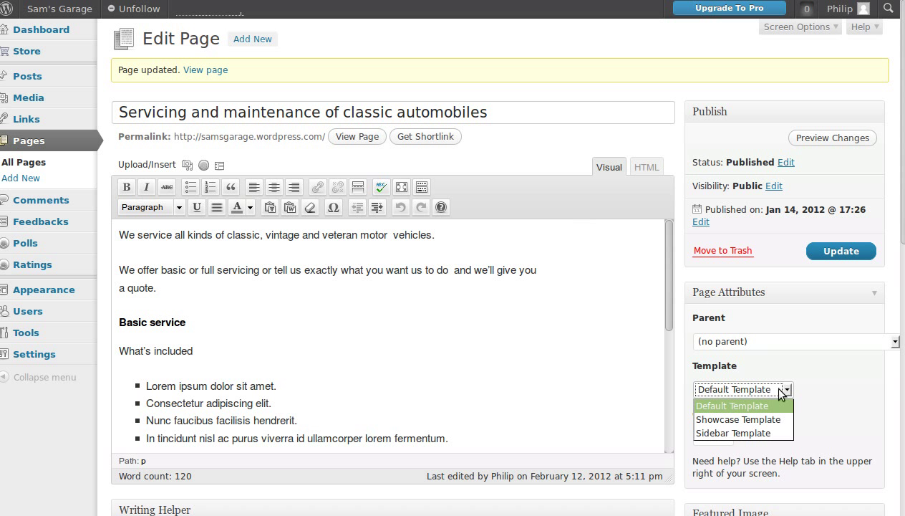
click(745, 429)
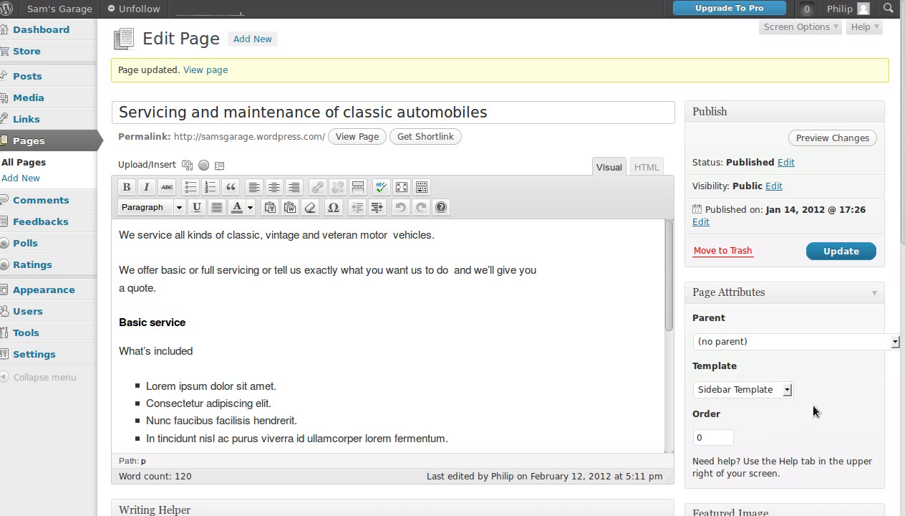
Update the page, check the live page's sidebar, then return to Edit Page
click(832, 252)
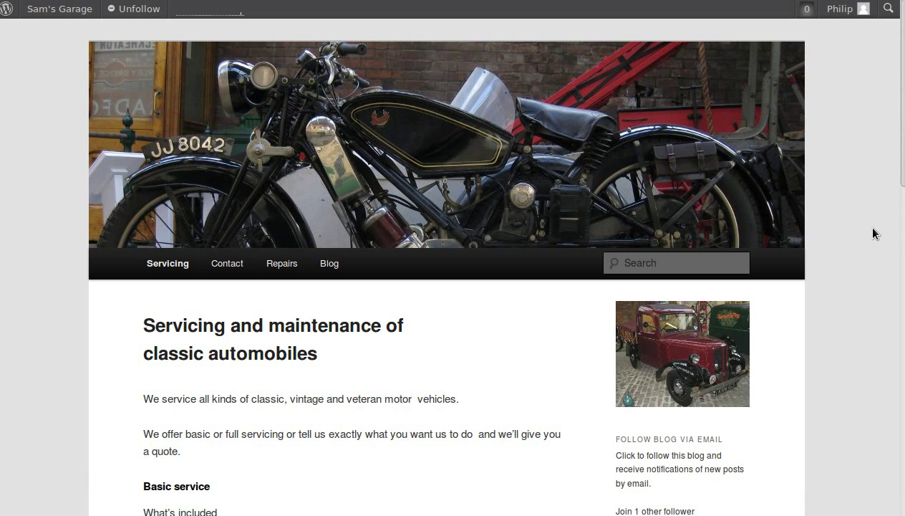
scroll(692, 380, down, 3)
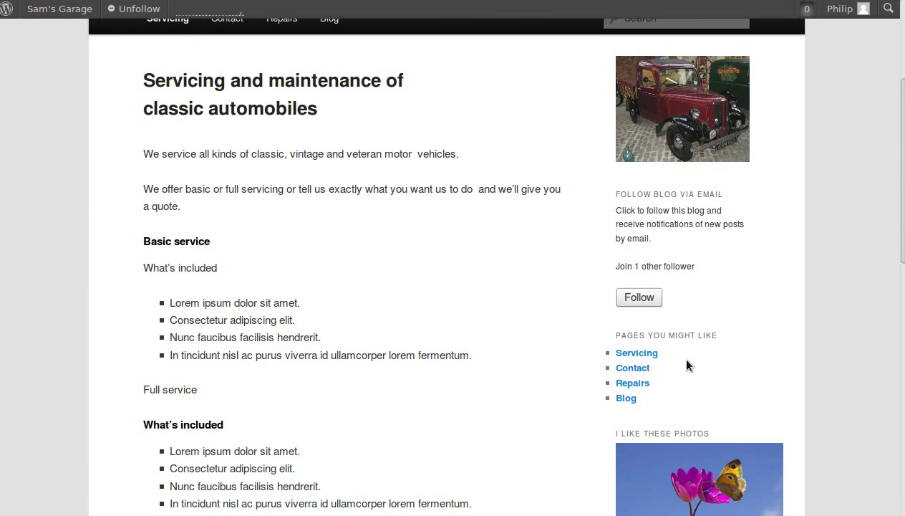
scroll(687, 365, down, 2)
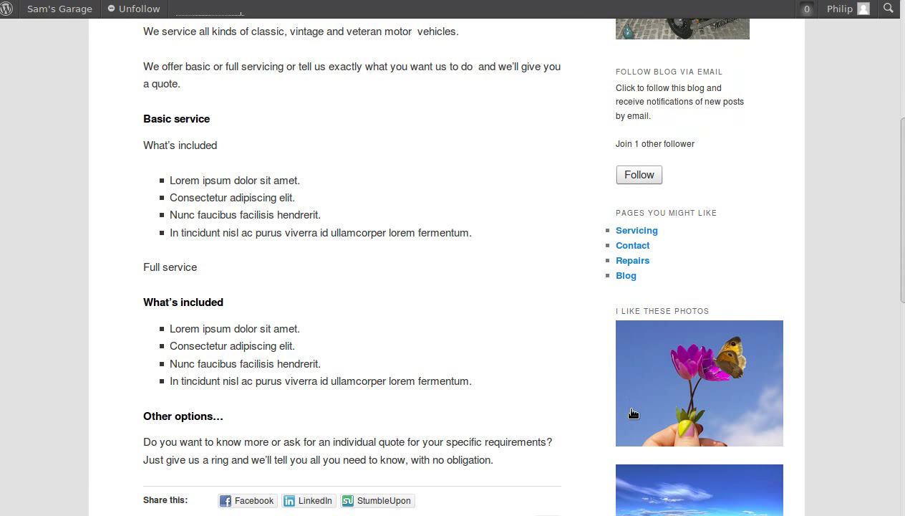
key(alt+Left)
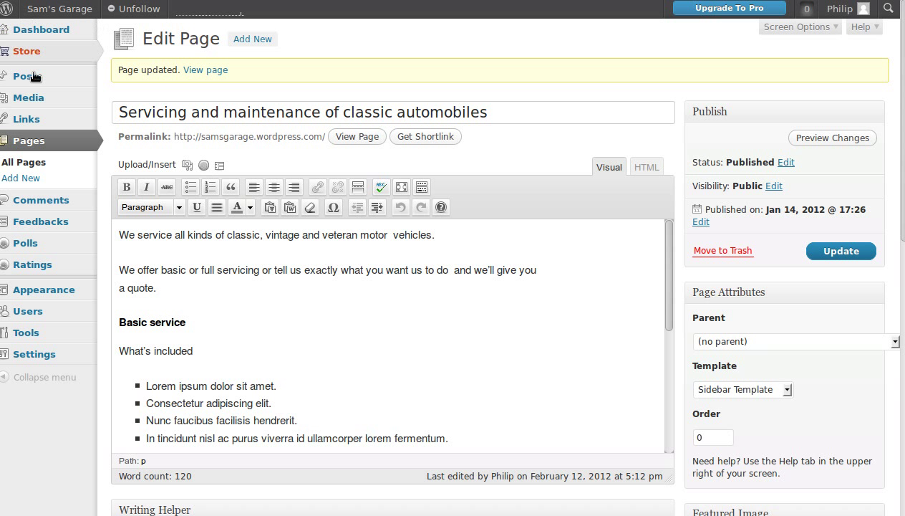
Open Appearance > Widgets to see the site's widget settings
mouse_move(16, 291)
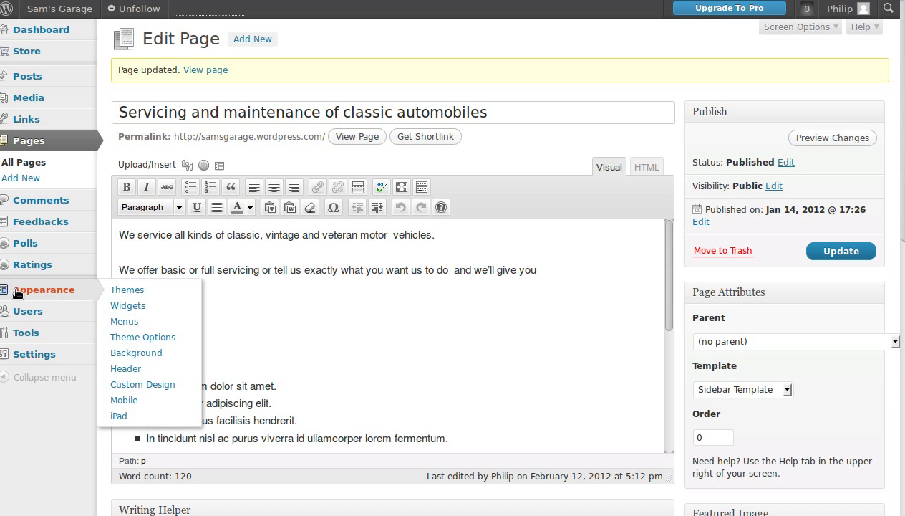
click(118, 306)
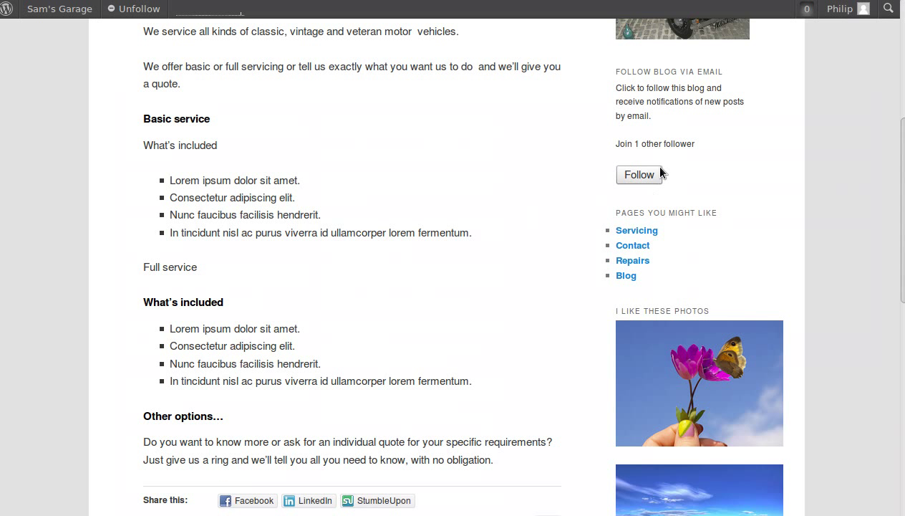
Scroll through the live page's sidebar widgets down to the birthday countdown
scroll(709, 172, up, 2)
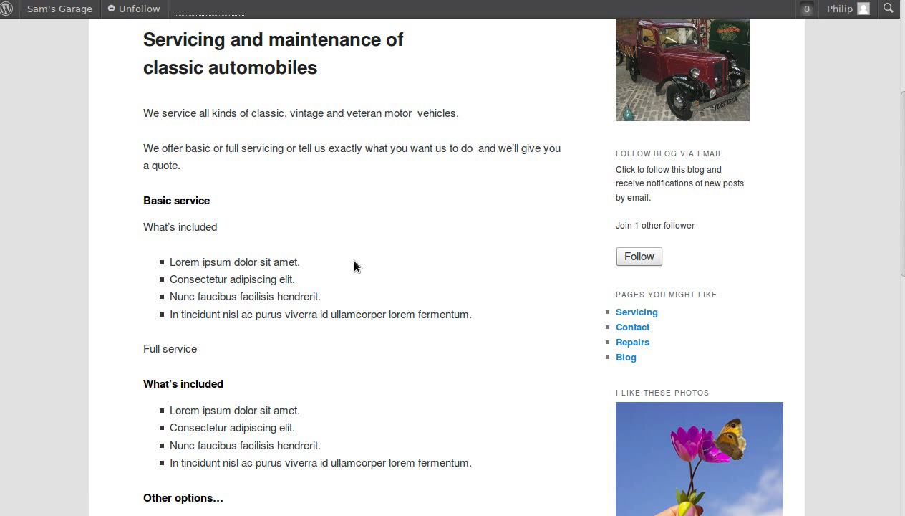
scroll(760, 192, down, 4)
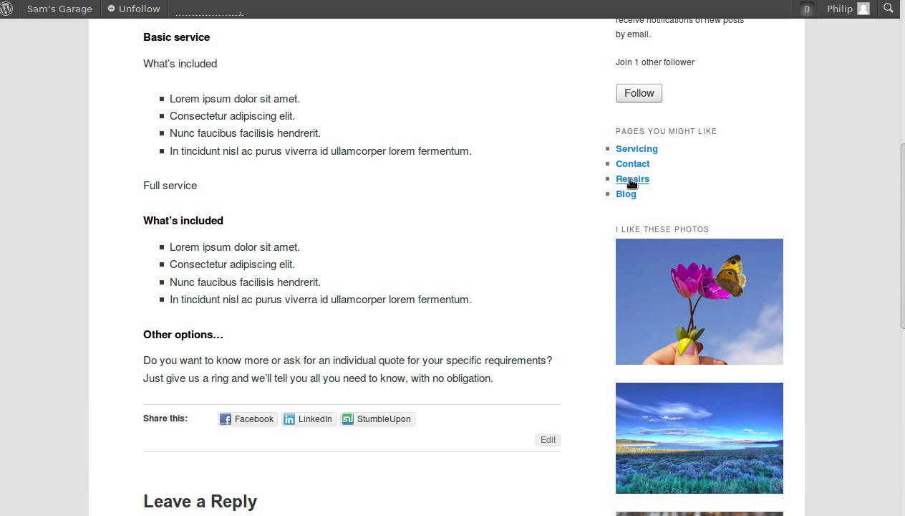
scroll(788, 194, down, 3)
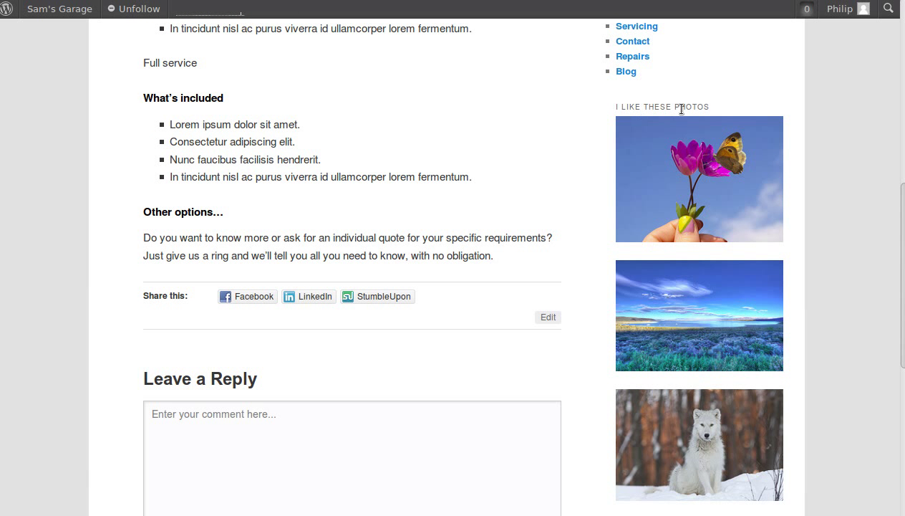
scroll(823, 242, down, 5)
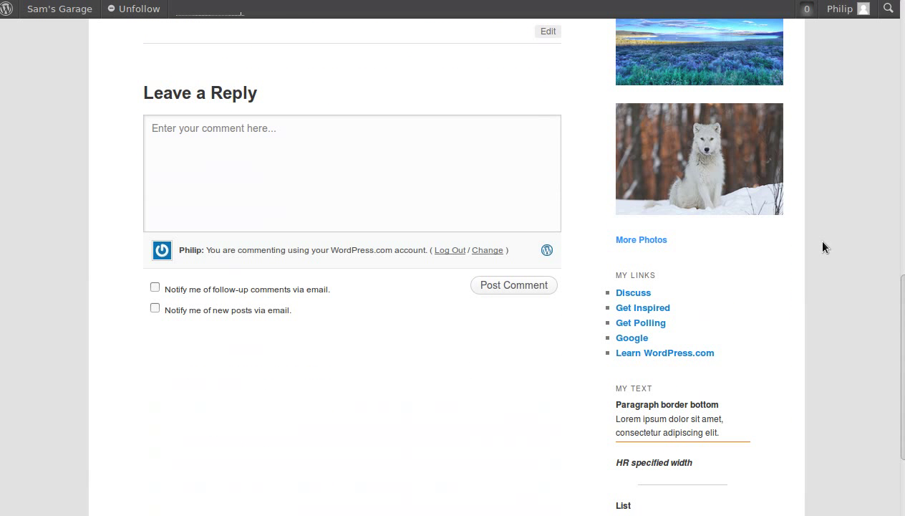
scroll(752, 260, down, 2)
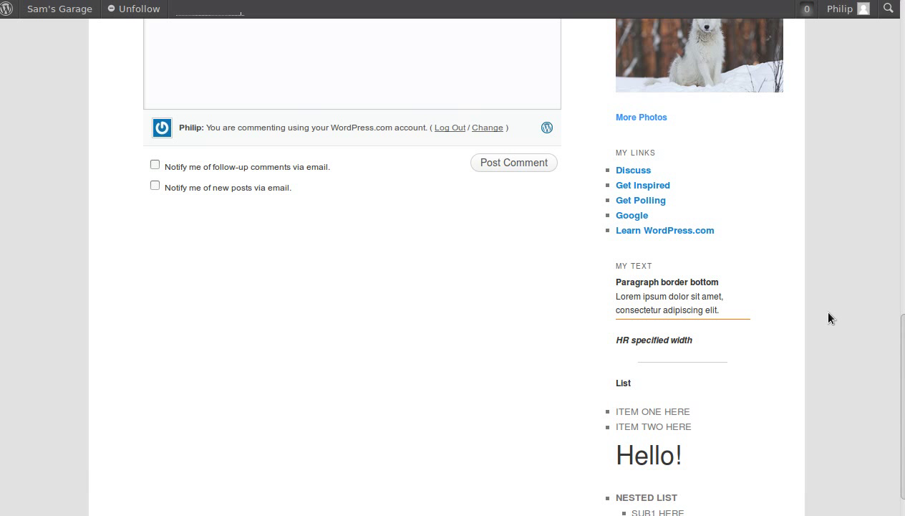
scroll(823, 315, down, 2)
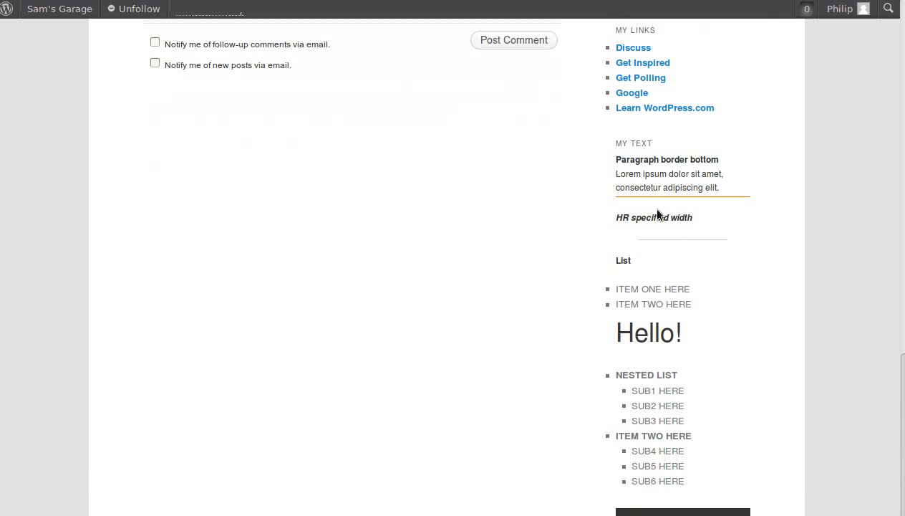
scroll(649, 308, down, 2)
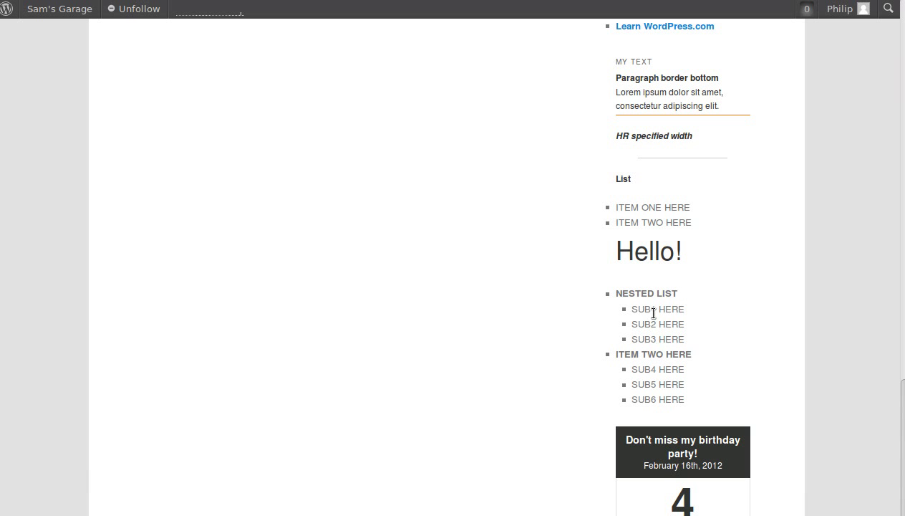
scroll(761, 305, down, 2)
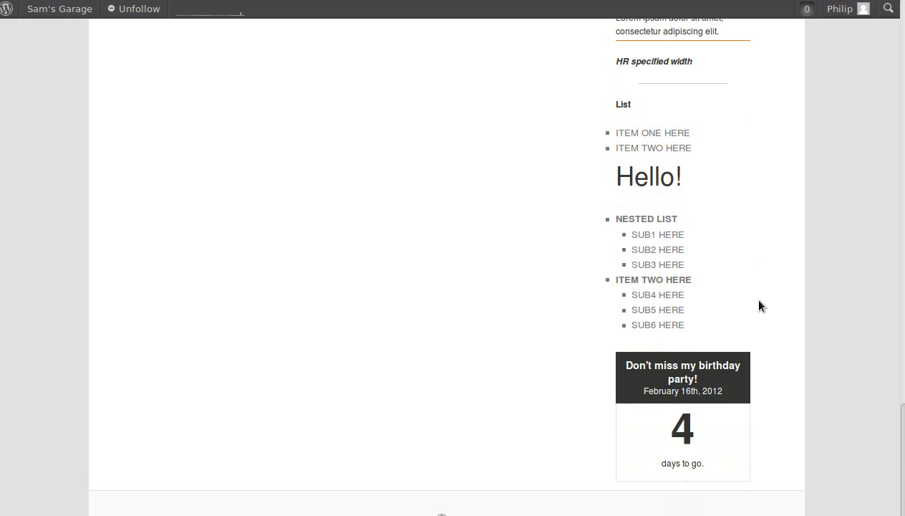
scroll(761, 305, up, 1)
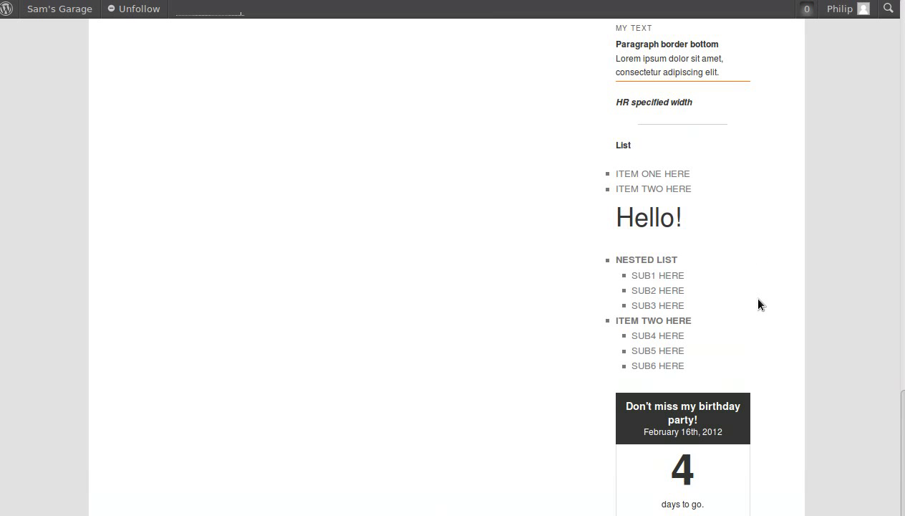
scroll(759, 299, up, 5)
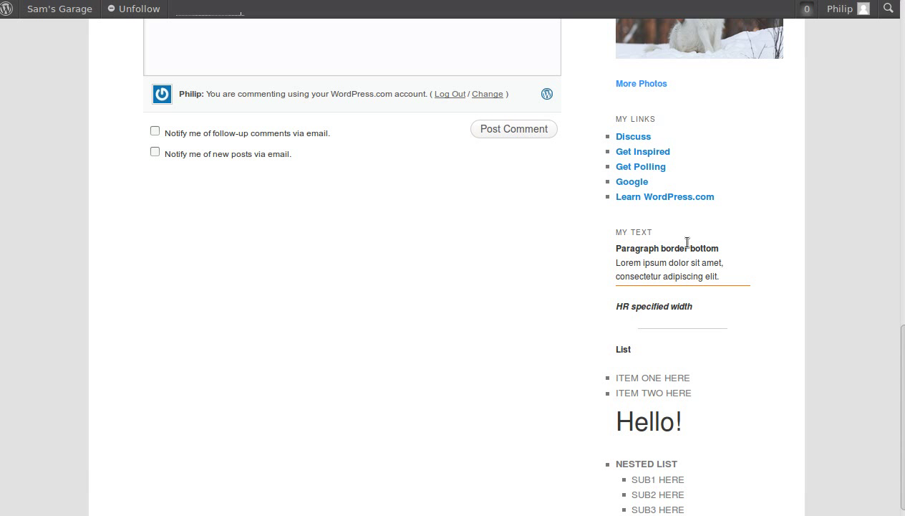
scroll(705, 395, down, 4)
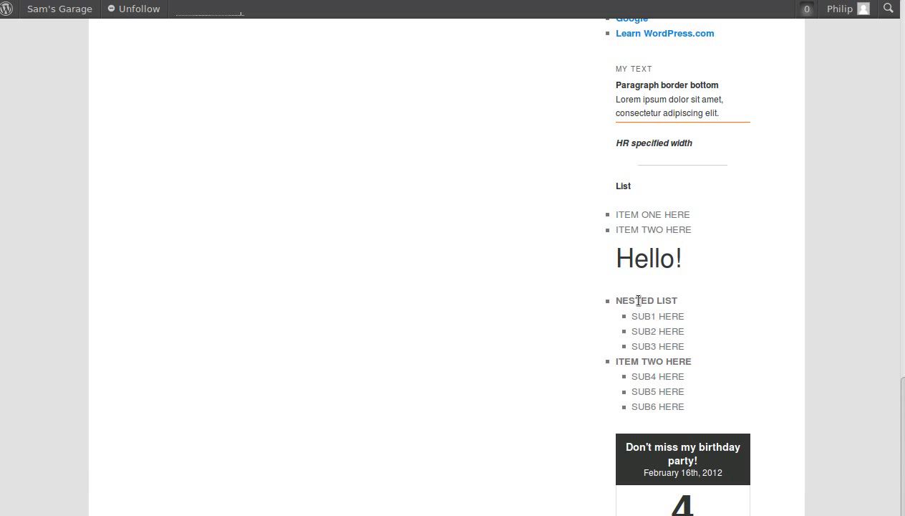
scroll(715, 309, up, 4)
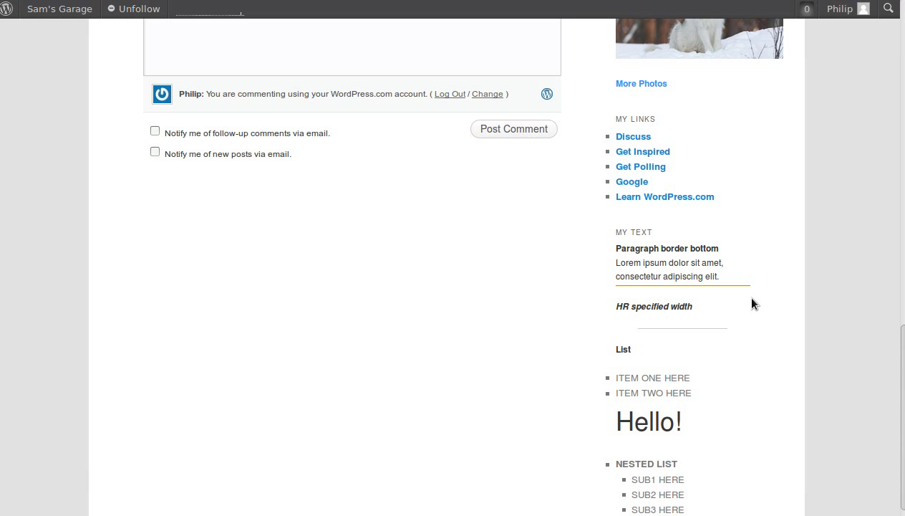
scroll(752, 303, down, 5)
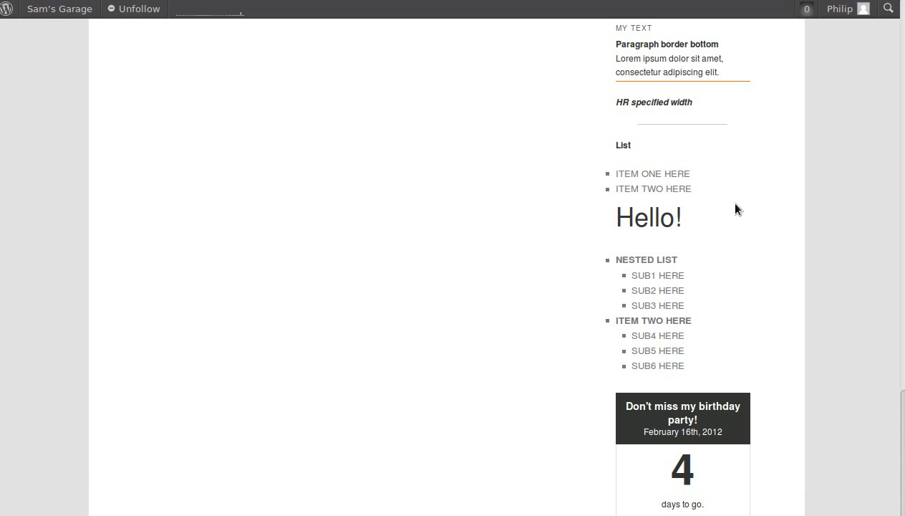
scroll(765, 370, down, 1)
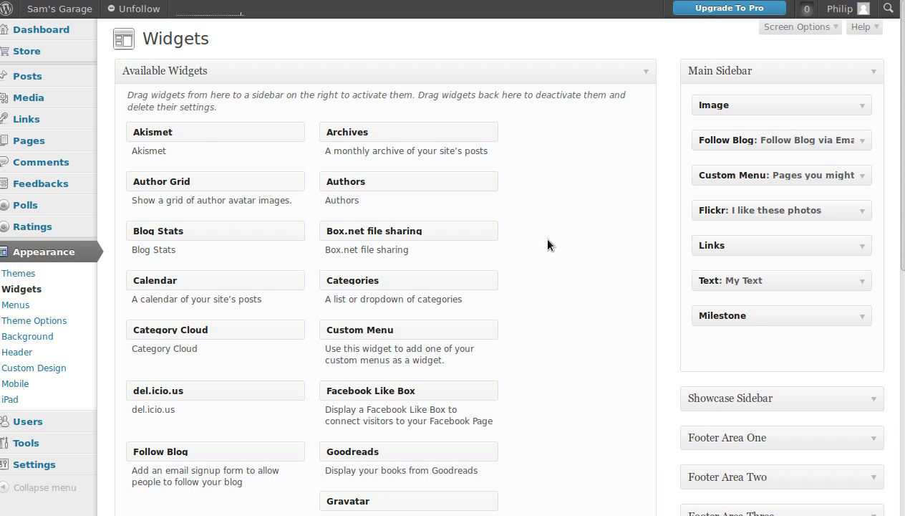
Expand the Milestone widget to review its birthday-party event dated February 16, 2012
click(863, 315)
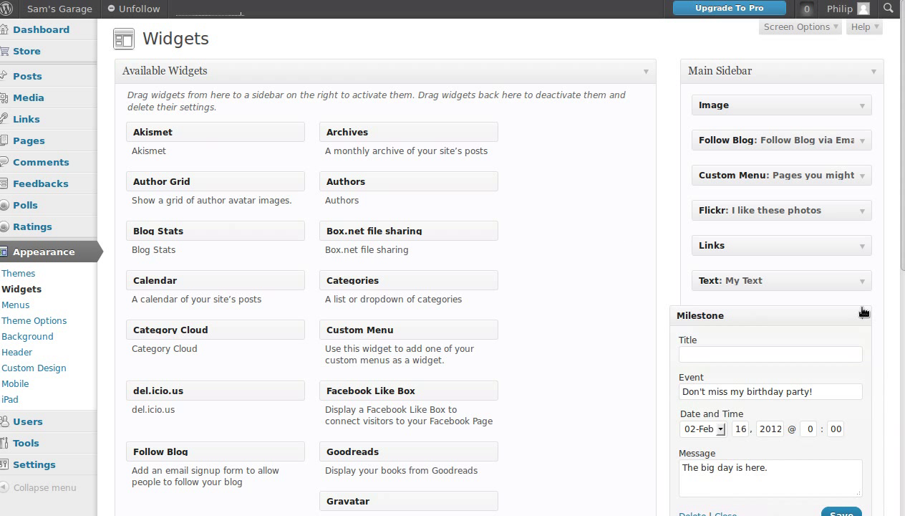
scroll(852, 308, down, 3)
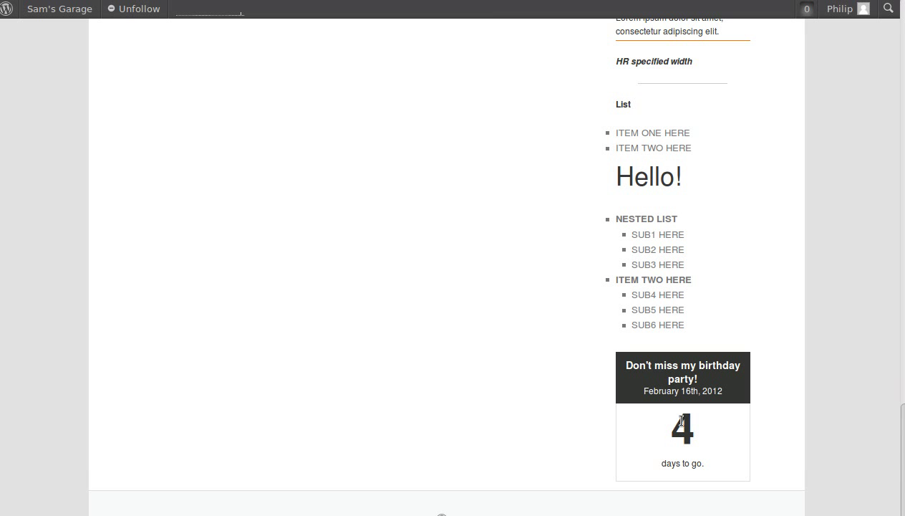
Select the 16th in the live countdown date, then scroll back to the page top
double_click(682, 391)
click(685, 391)
scroll(732, 383, up, 3)
scroll(756, 391, up, 15)
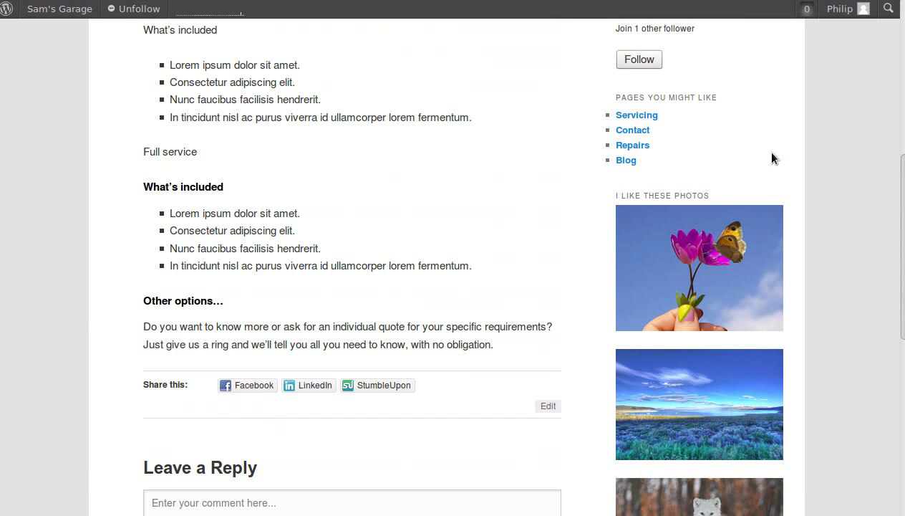
scroll(617, 222, up, 8)
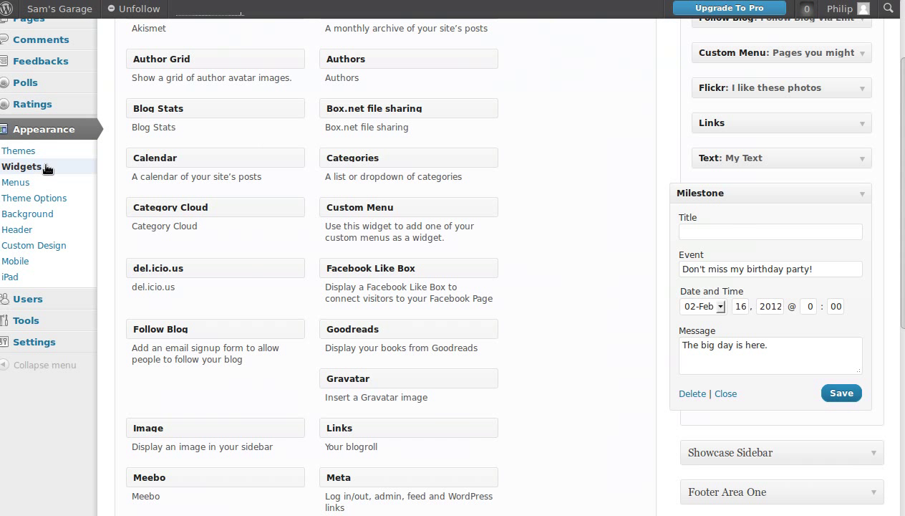
Close the Milestone widget form and fold away the Main Sidebar widget area
scroll(562, 204, up, 3)
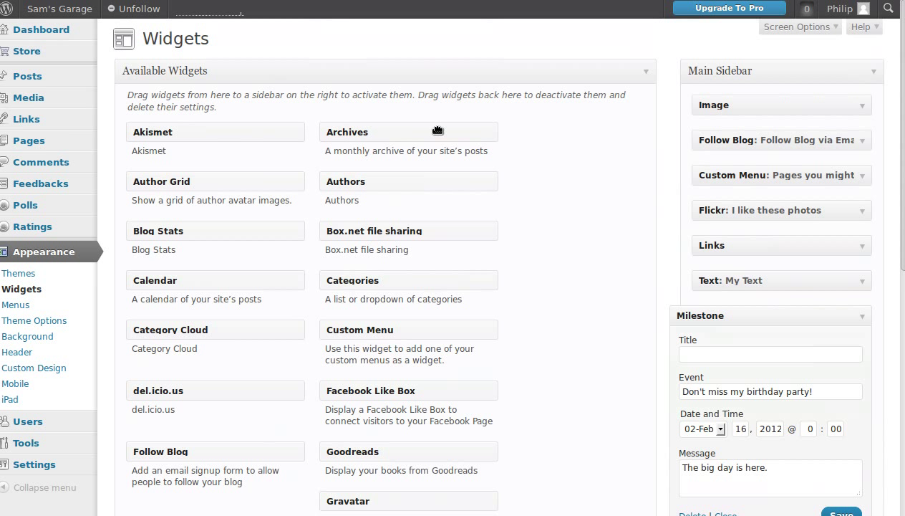
scroll(594, 204, down, 2)
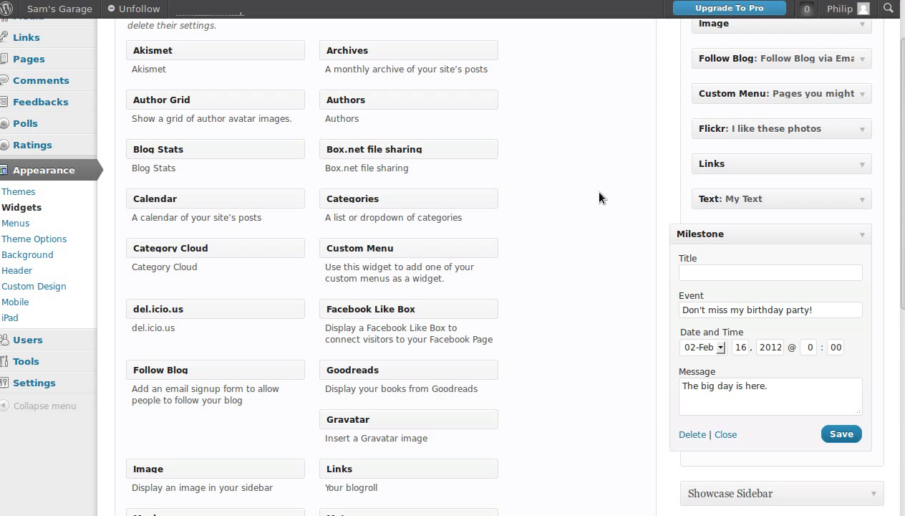
scroll(600, 198, down, 5)
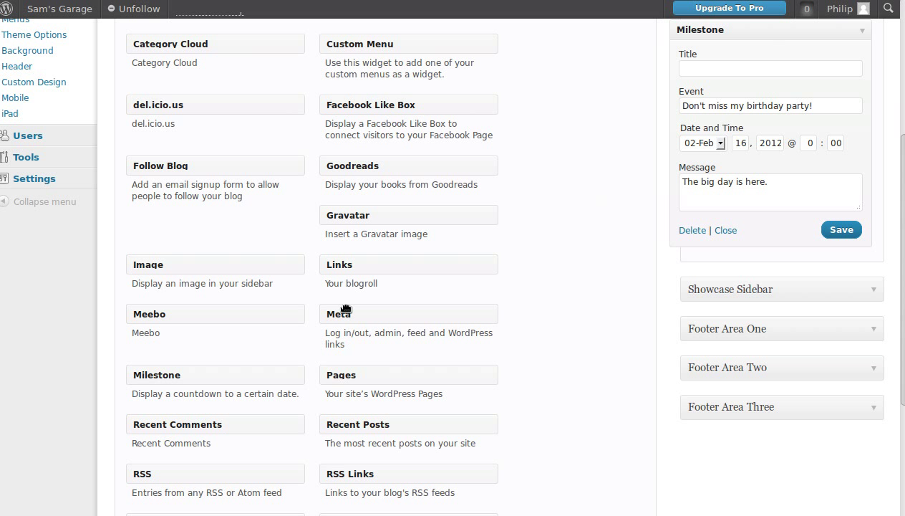
click(723, 230)
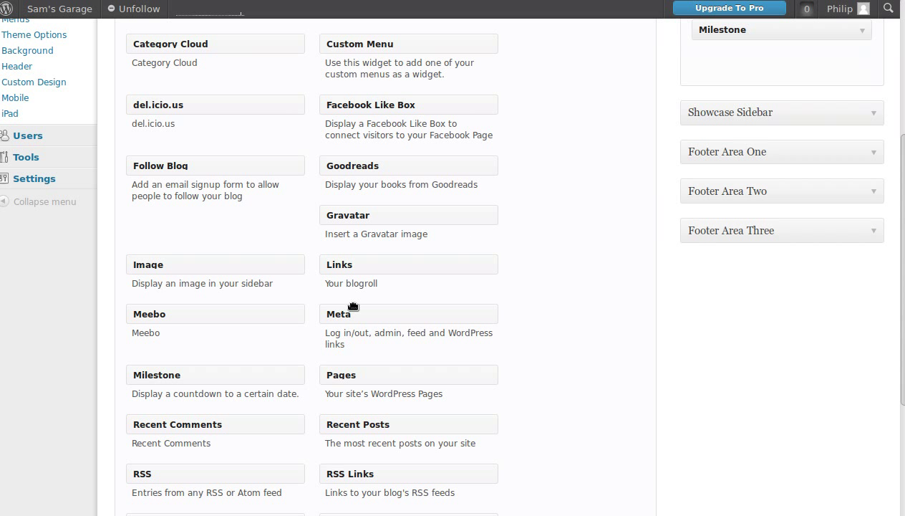
scroll(473, 244, up, 3)
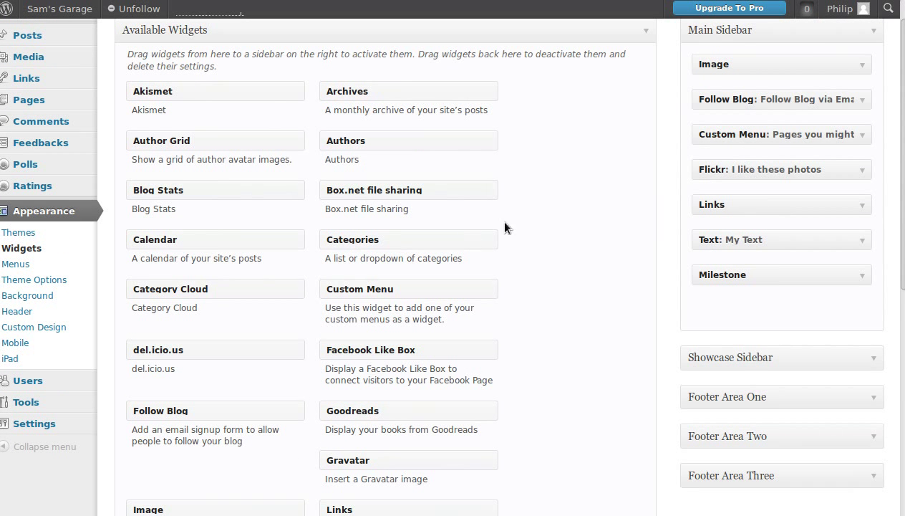
click(877, 31)
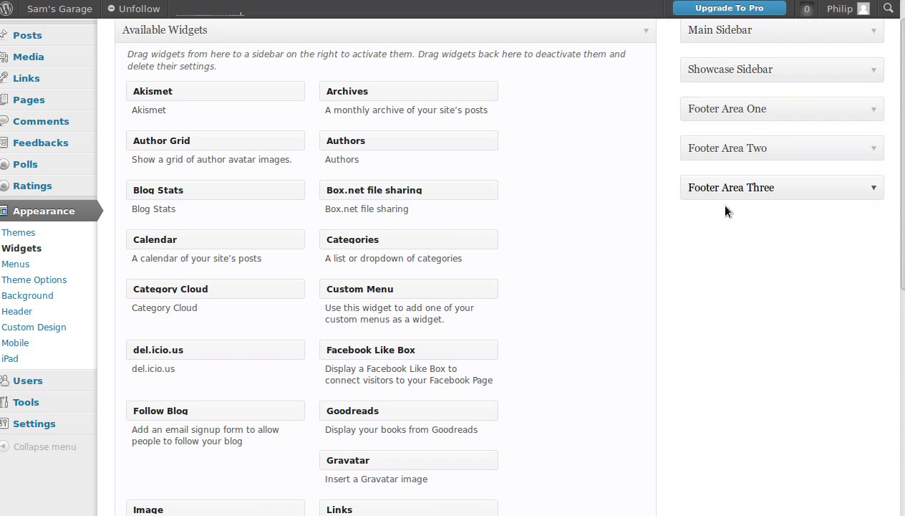
Expand the Main Sidebar to list Image through Milestone, then drag Goodreads toward Footer Area One
scroll(716, 208, up, 1)
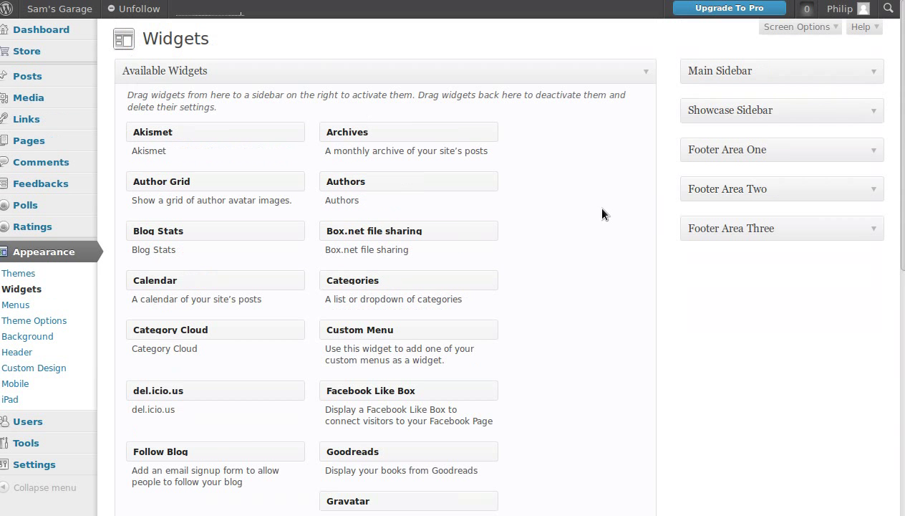
click(873, 72)
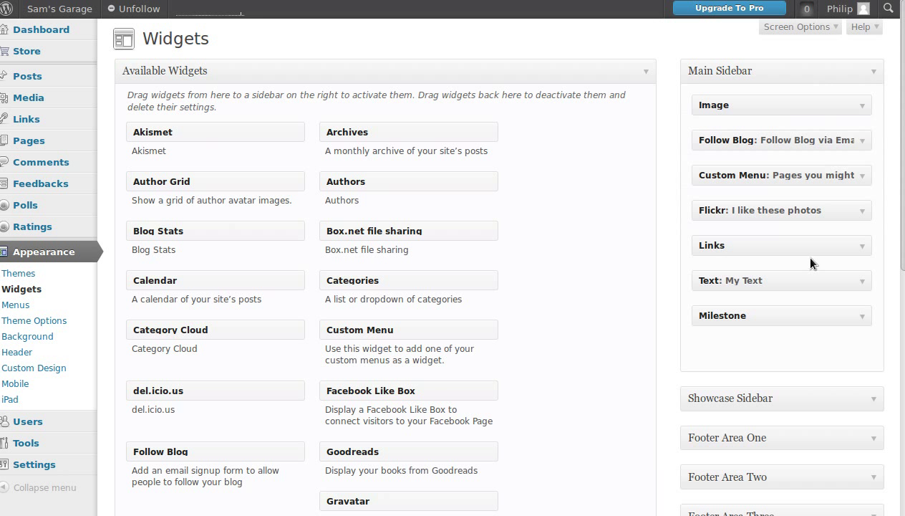
scroll(812, 262, down, 4)
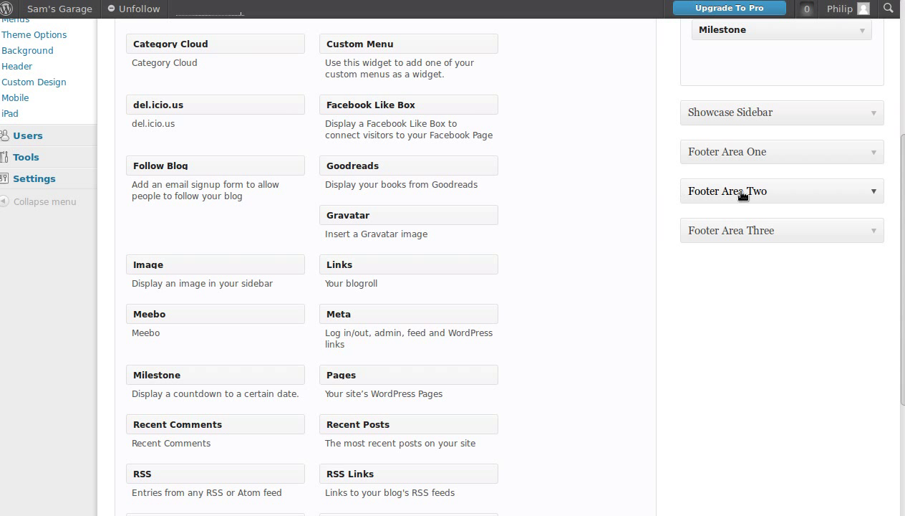
scroll(724, 316, up, 3)
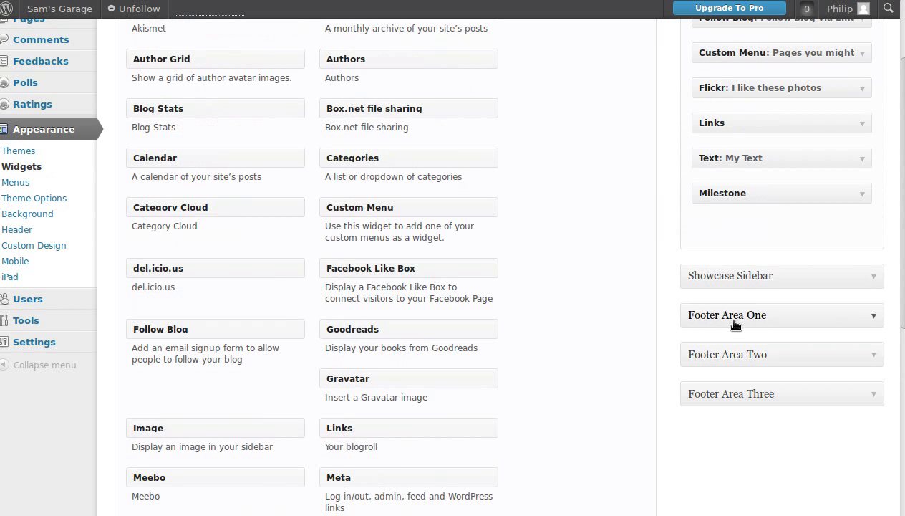
scroll(738, 89, up, 2)
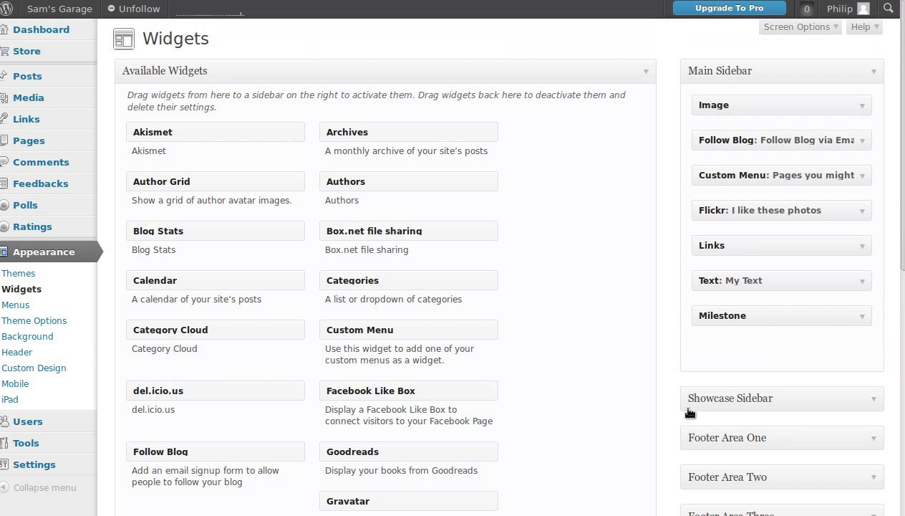
scroll(752, 402, down, 2)
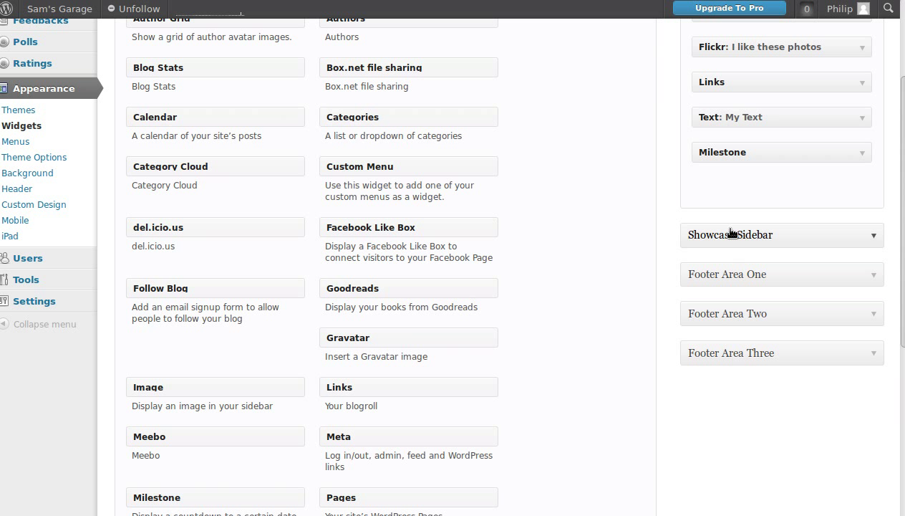
drag(374, 289, 729, 276)
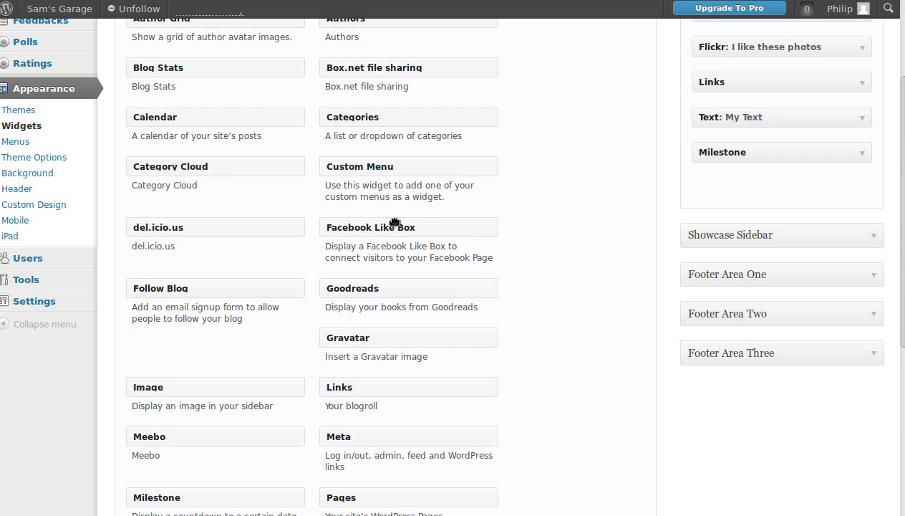
Add a Gravatar widget to Footer Area One, then drag it back out to Available Widgets
click(876, 278)
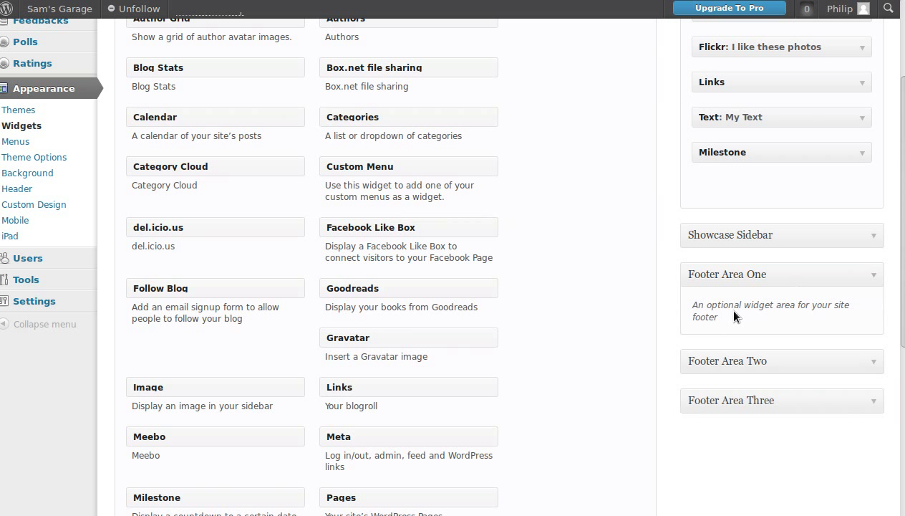
drag(344, 338, 701, 345)
click(863, 346)
drag(799, 346, 377, 310)
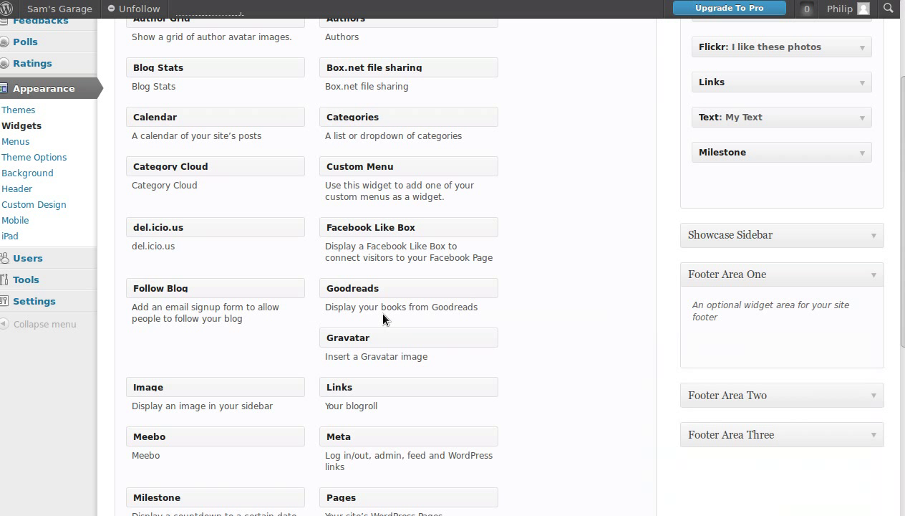
Toggle Footer Area One closed and open, leaving it showing its empty footer-area description
click(875, 275)
click(875, 276)
click(875, 276)
click(875, 275)
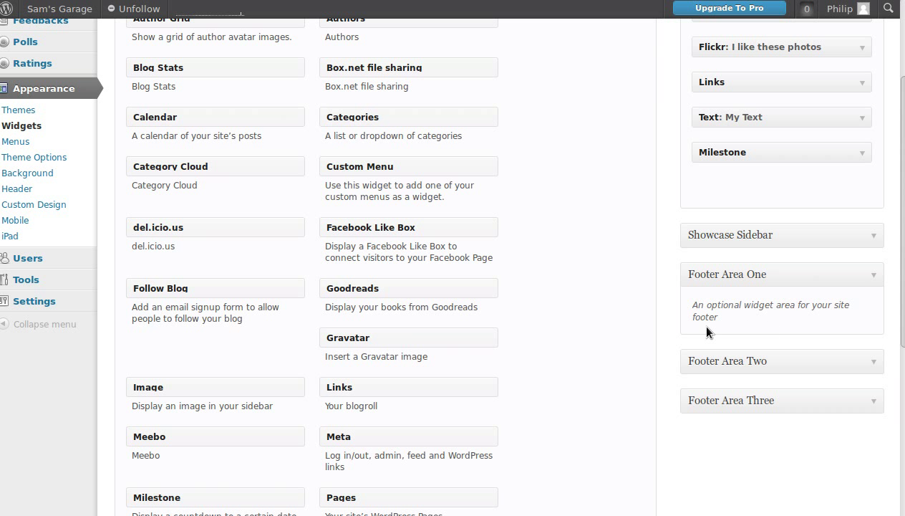
scroll(613, 327, up, 4)
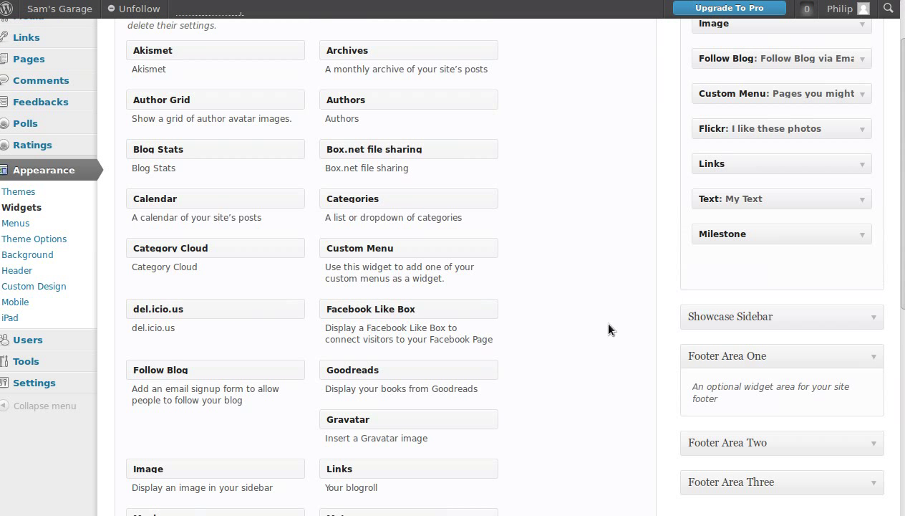
scroll(609, 329, up, 1)
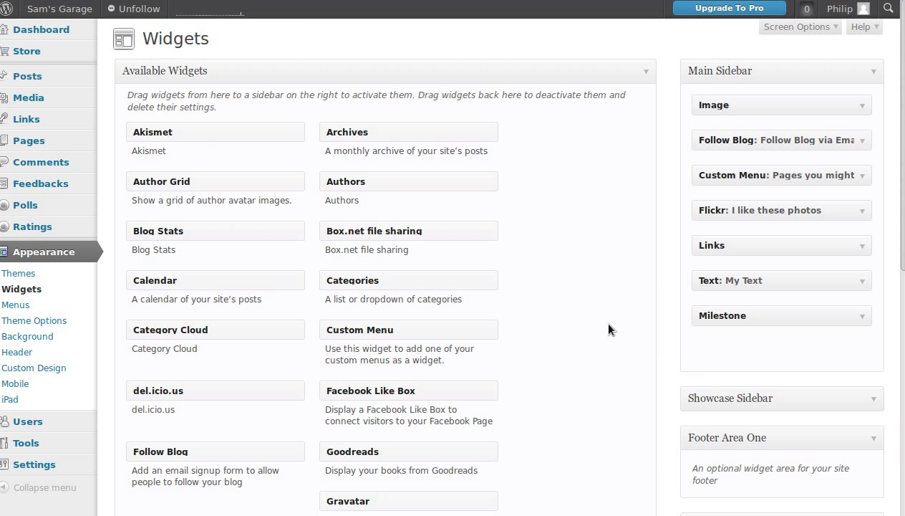
scroll(609, 329, down, 4)
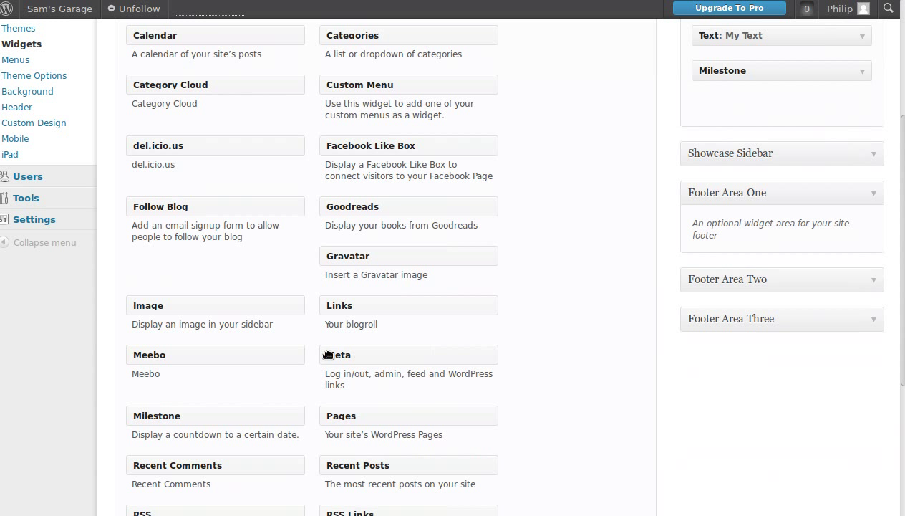
Add a Meta widget below Milestone in the Main Sidebar and save it with a blank title
drag(337, 356, 718, 108)
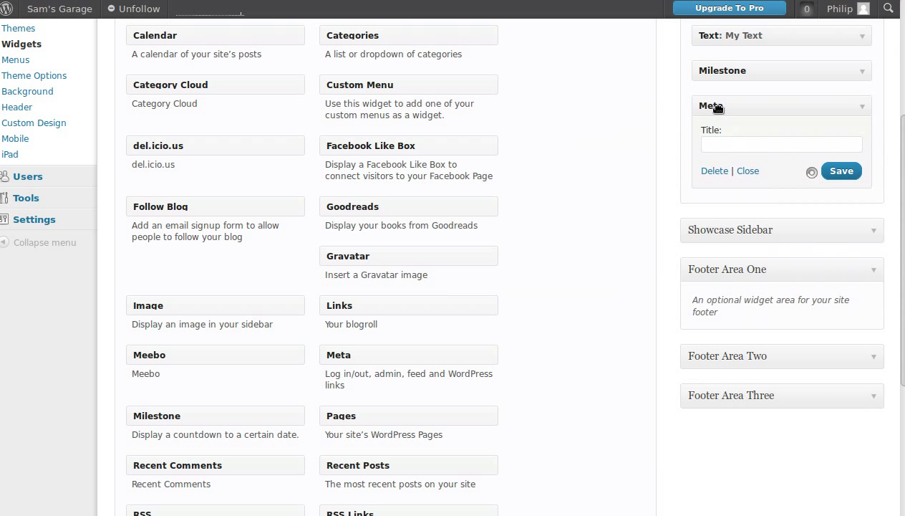
click(731, 143)
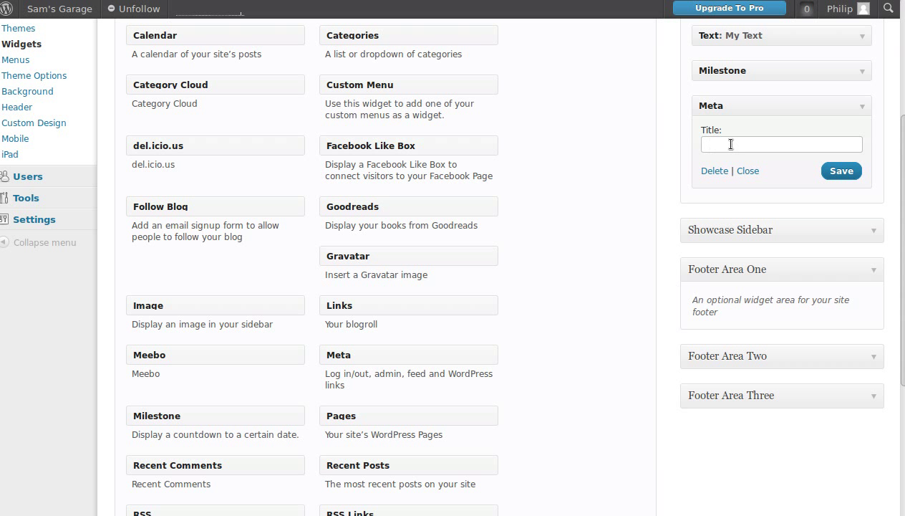
key(Return)
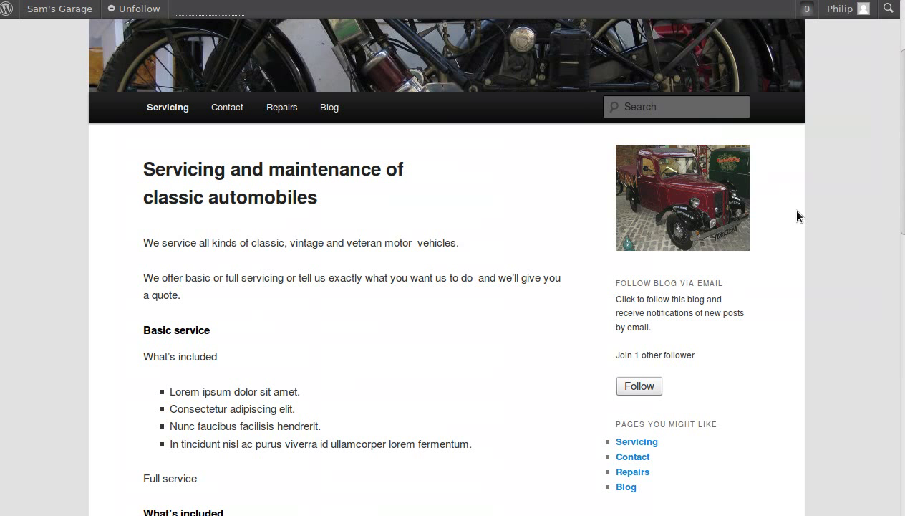
Scroll the live Servicing page to the Meta links below the birthday countdown and highlight them
scroll(799, 216, down, 10)
scroll(802, 222, down, 8)
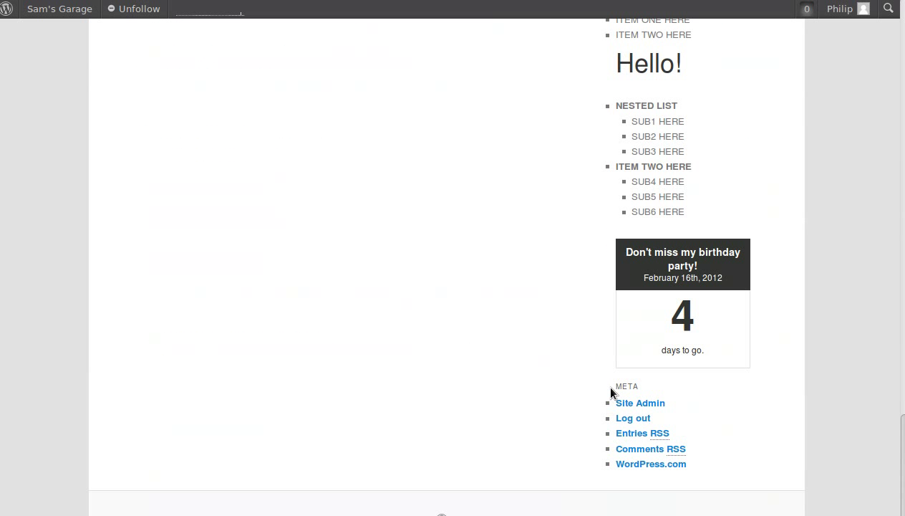
drag(611, 390, 636, 387)
click(792, 428)
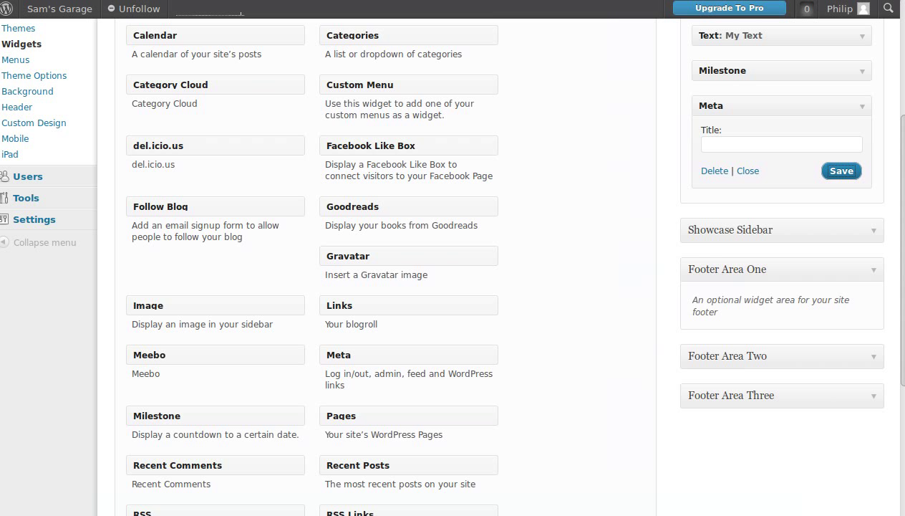
Collapse the Meta widget and expand the Main Sidebar's Image widget, showing its 187 × 148 truck image
click(863, 108)
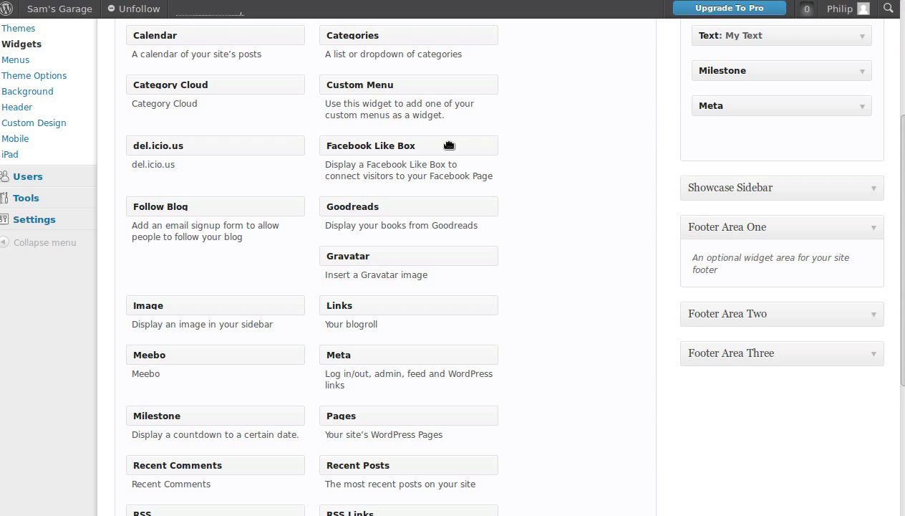
scroll(584, 196, up, 3)
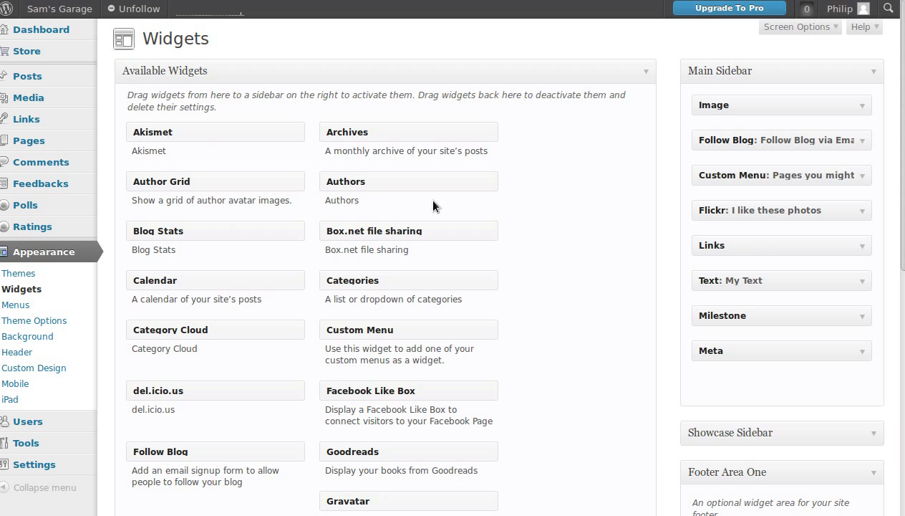
scroll(292, 265, down, 5)
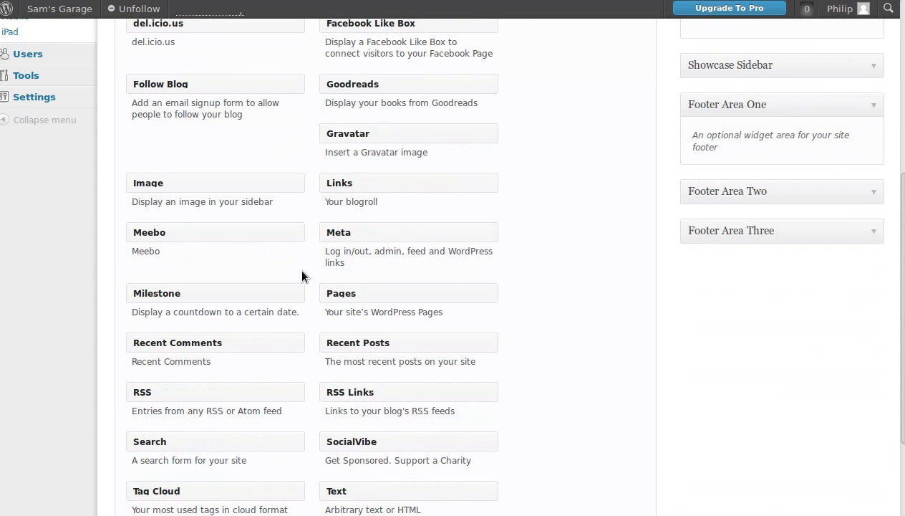
scroll(525, 339, up, 5)
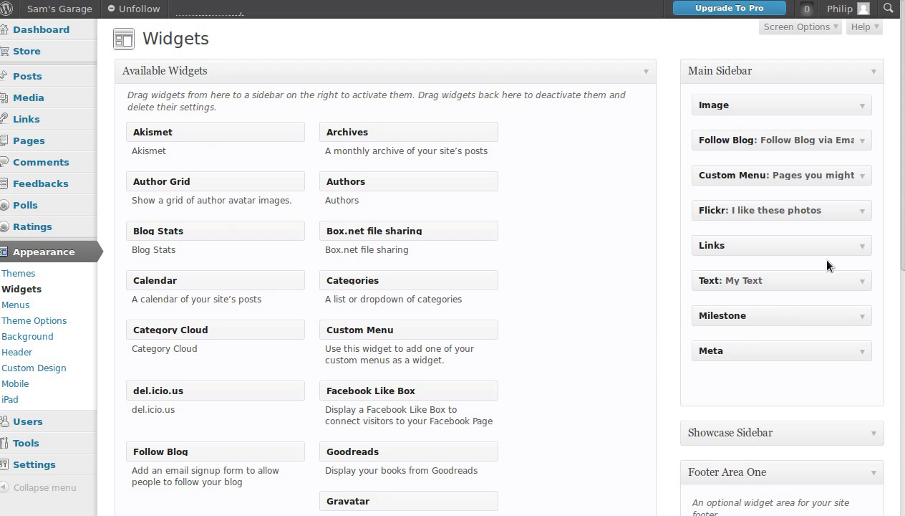
click(863, 106)
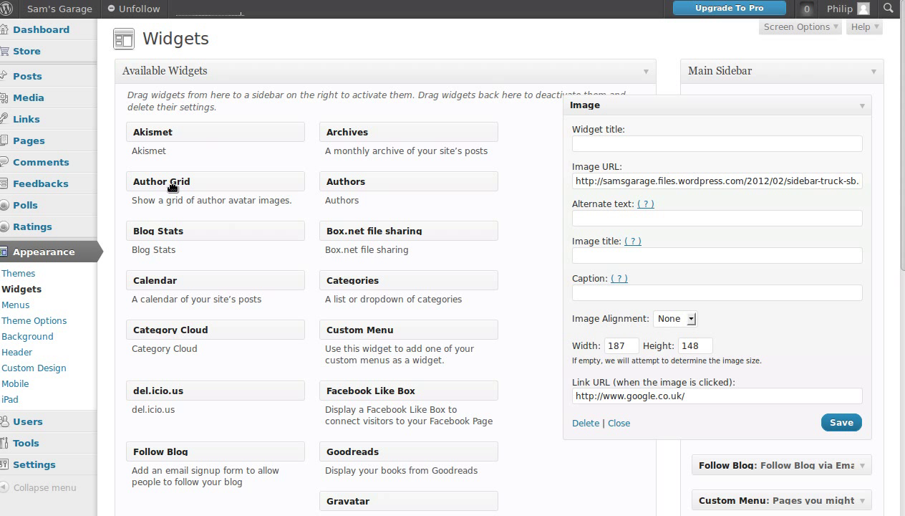
Point out the Image widget's Image URL field, then view the live Servicing page's truck image
scroll(215, 326, down, 3)
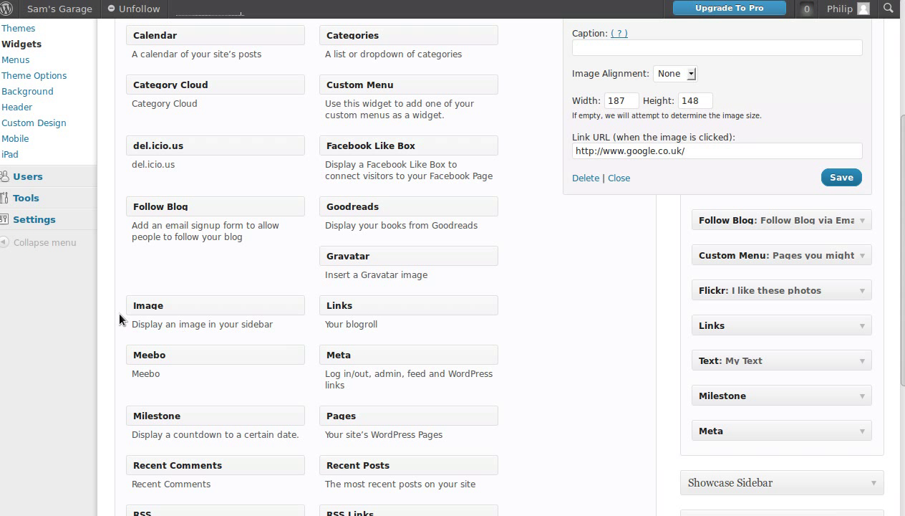
drag(137, 307, 163, 250)
scroll(421, 247, up, 5)
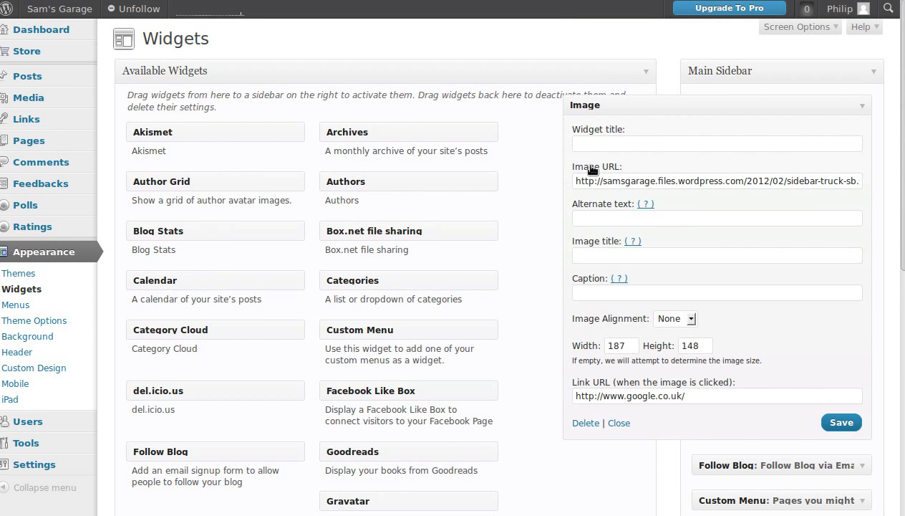
drag(577, 166, 621, 168)
click(620, 181)
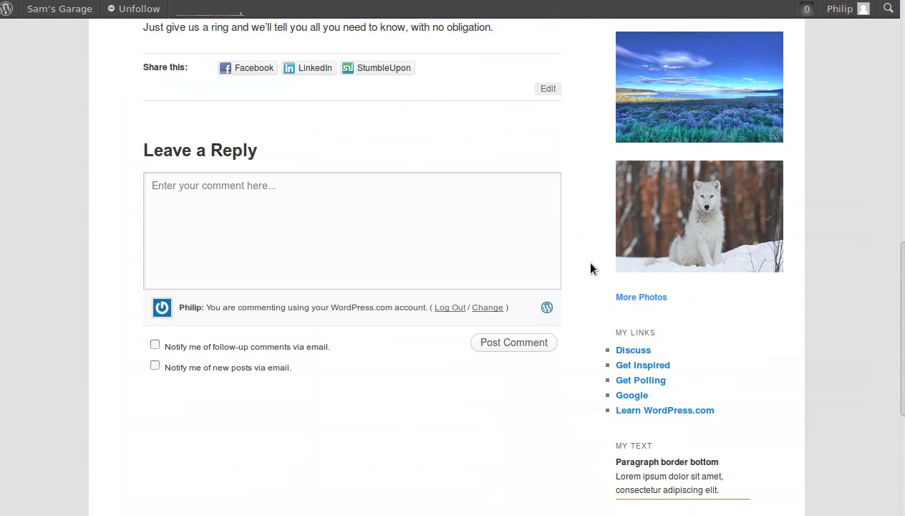
scroll(592, 268, up, 15)
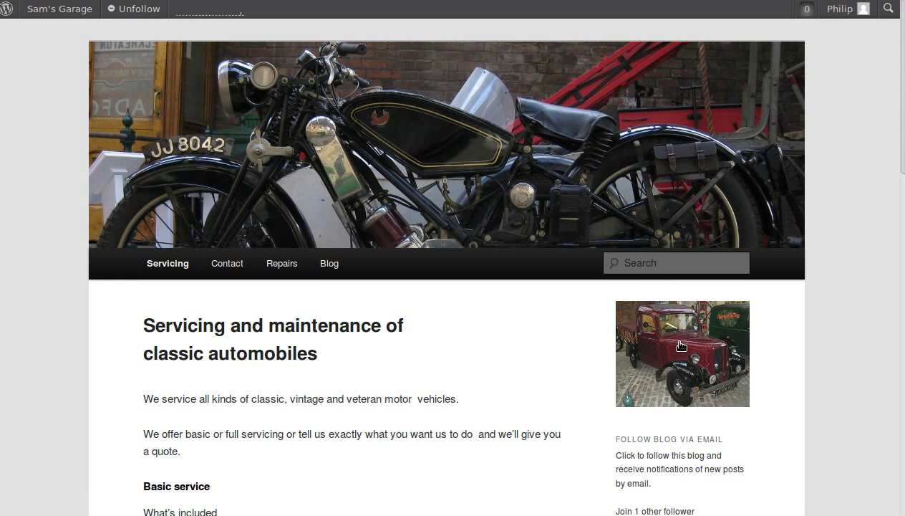
Highlight the Image widget's URL showing the uploaded sidebar-truck-sb image address, then dismiss the suggestion
scroll(680, 347, down, 3)
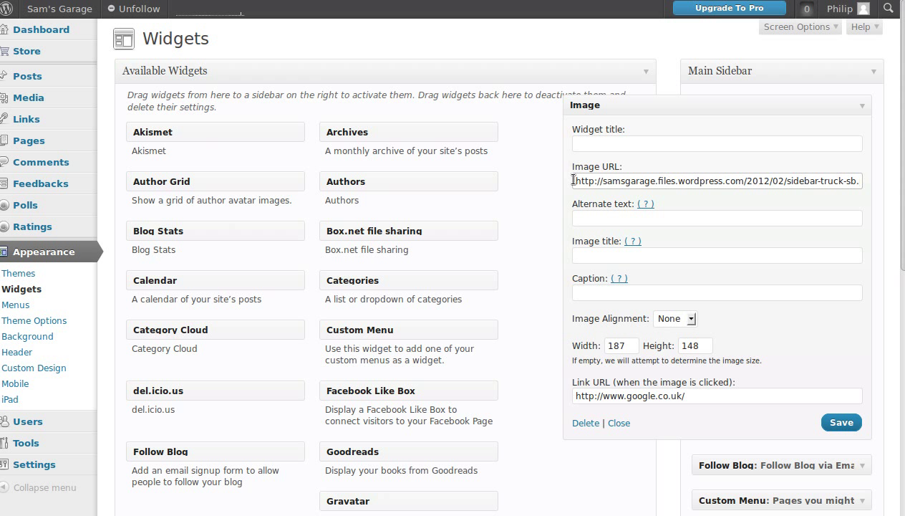
drag(573, 180, 702, 179)
click(741, 183)
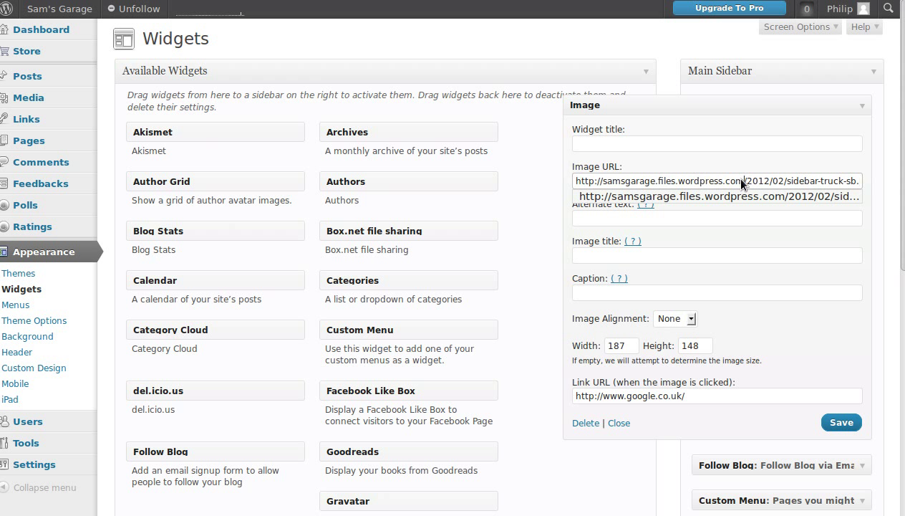
click(637, 167)
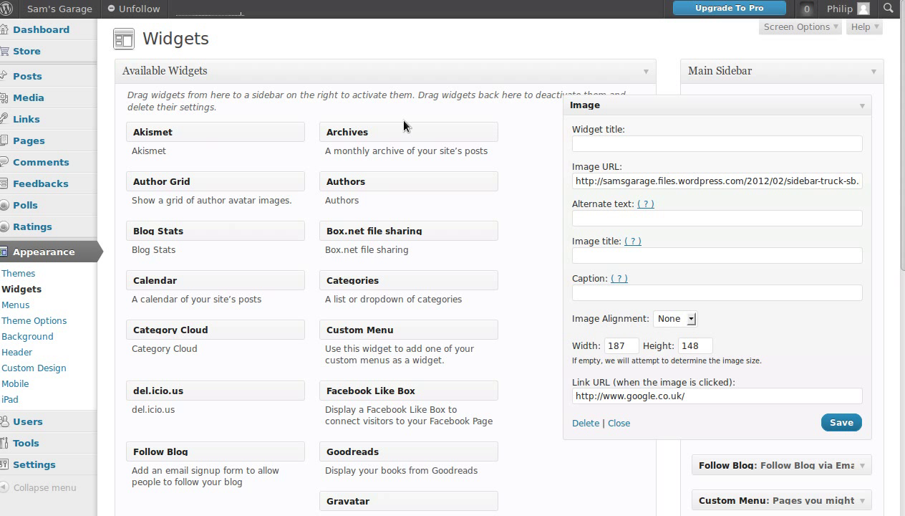
mouse_move(37, 101)
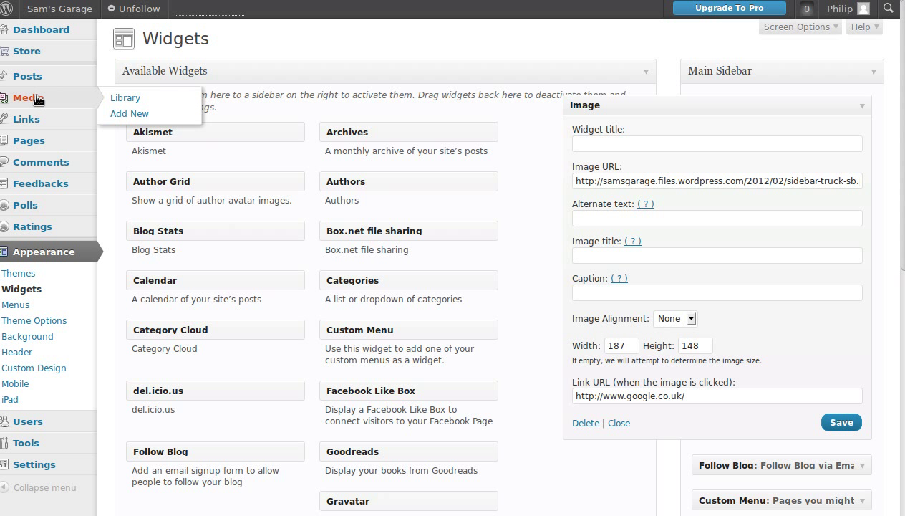
Copy the sidebar-truck-sb image's File URL from the Media Library, then return to Widgets
click(118, 99)
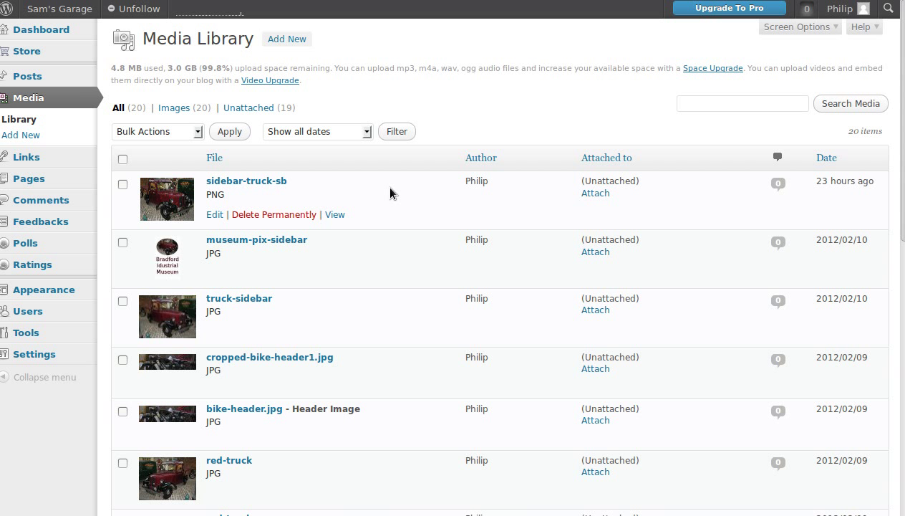
click(262, 185)
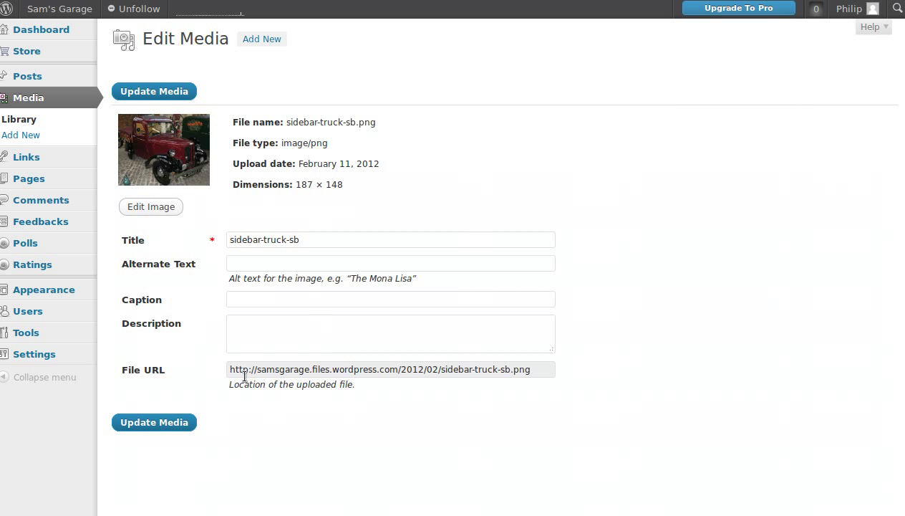
mouse_move(119, 374)
mouse_down()
mouse_move(136, 371)
mouse_move(105, 370)
mouse_move(131, 370)
mouse_up()
click(231, 366)
triple_click(235, 368)
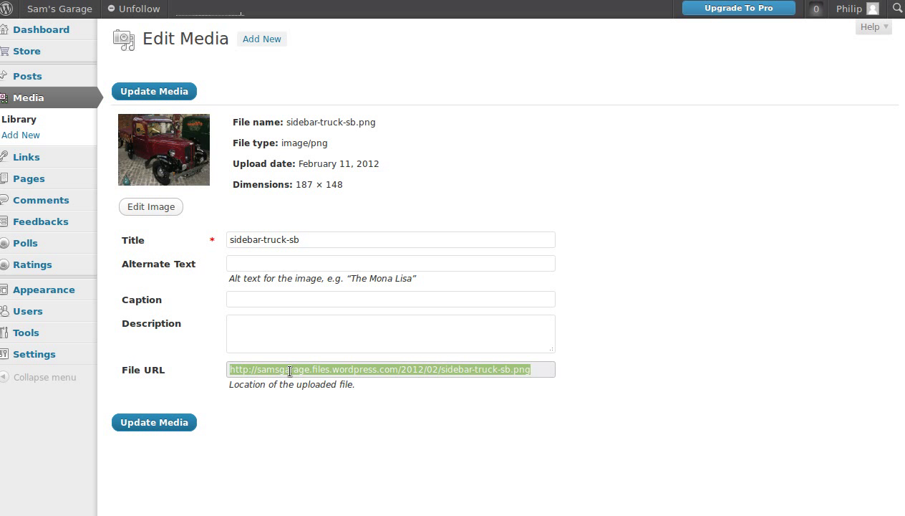
key(ctrl+Tab)
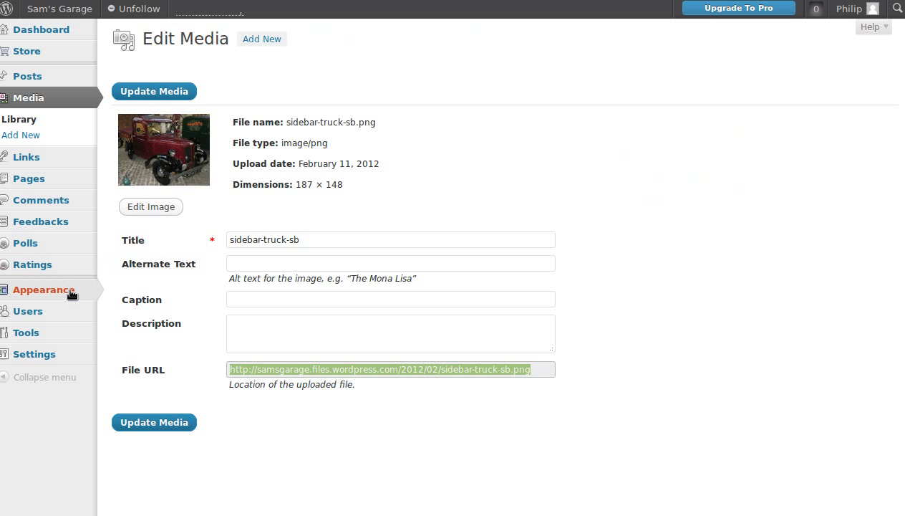
mouse_move(72, 293)
click(128, 307)
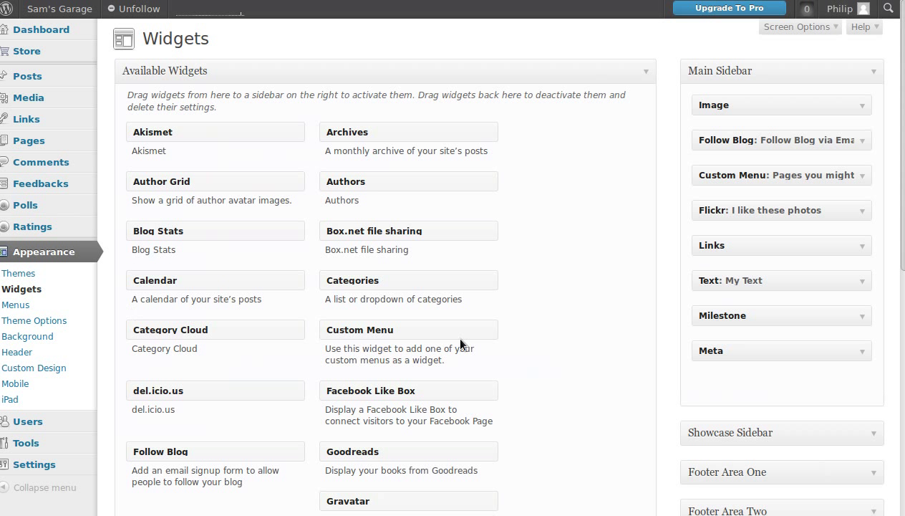
Expand the Image widget and check its sidebar-truck-sb Image URL
click(863, 108)
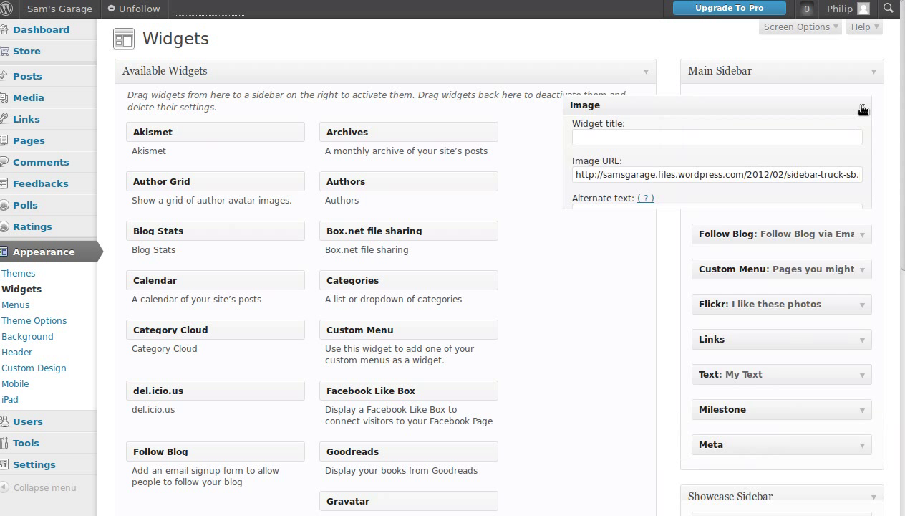
click(672, 182)
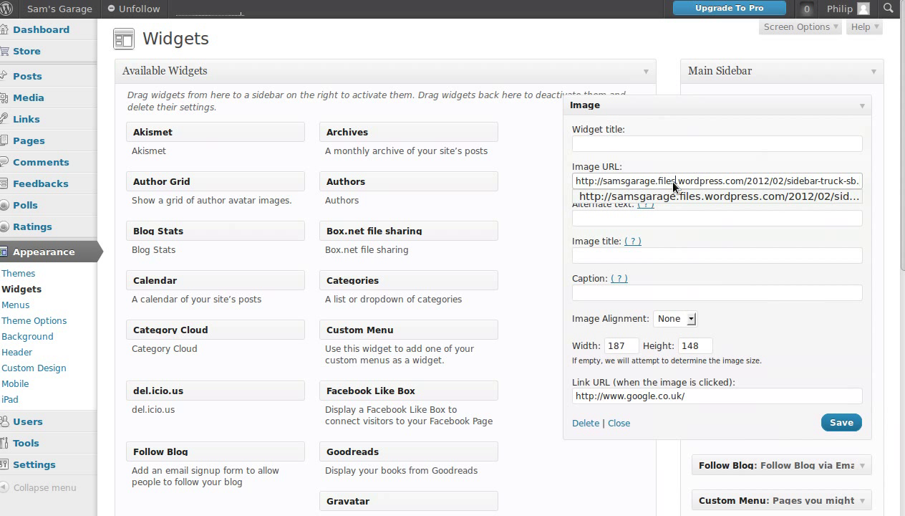
drag(573, 181, 856, 182)
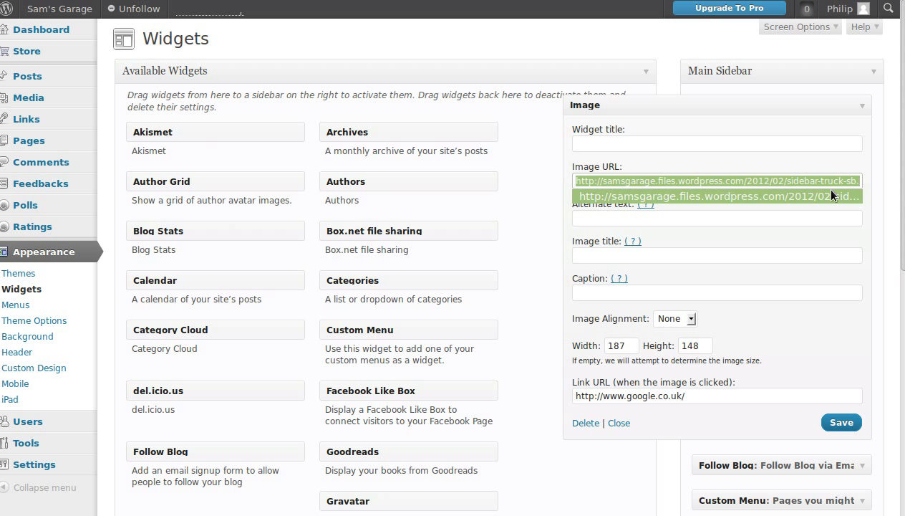
shift+click(774, 188)
click(777, 182)
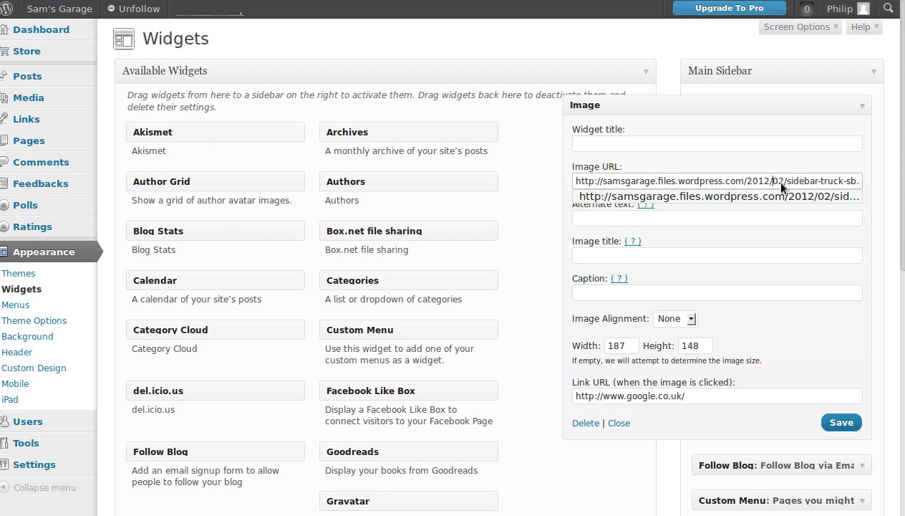
click(550, 184)
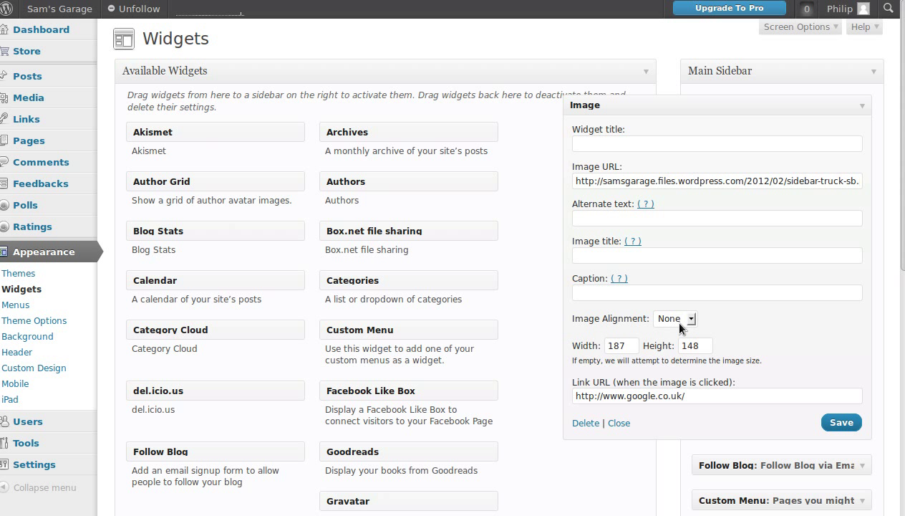
drag(574, 384, 726, 386)
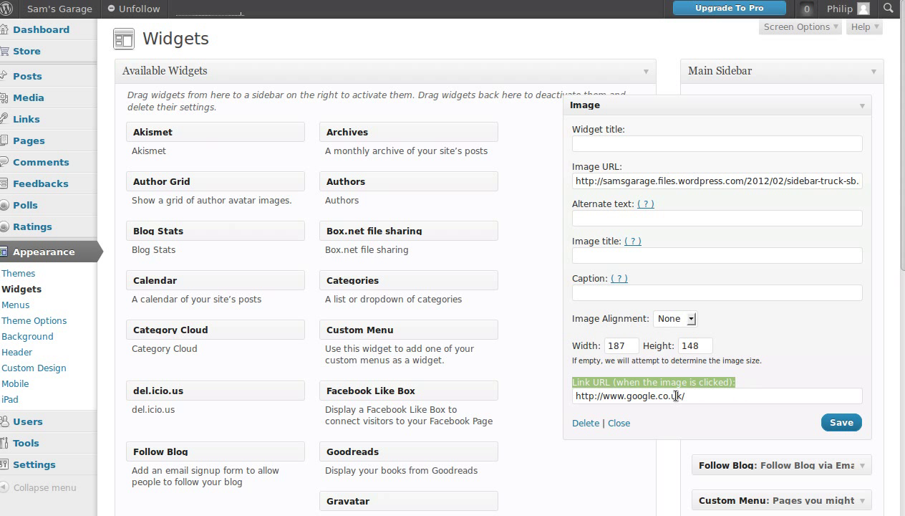
drag(625, 396, 575, 397)
click(581, 397)
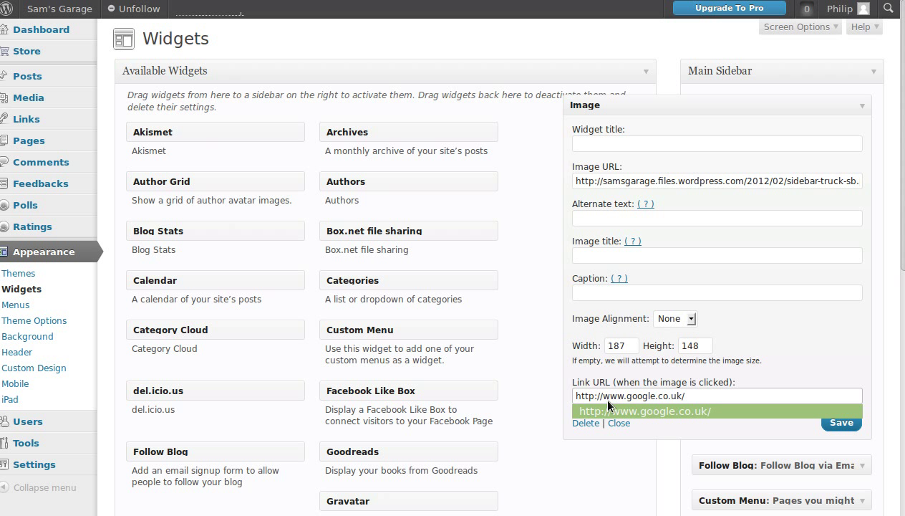
click(579, 395)
click(853, 422)
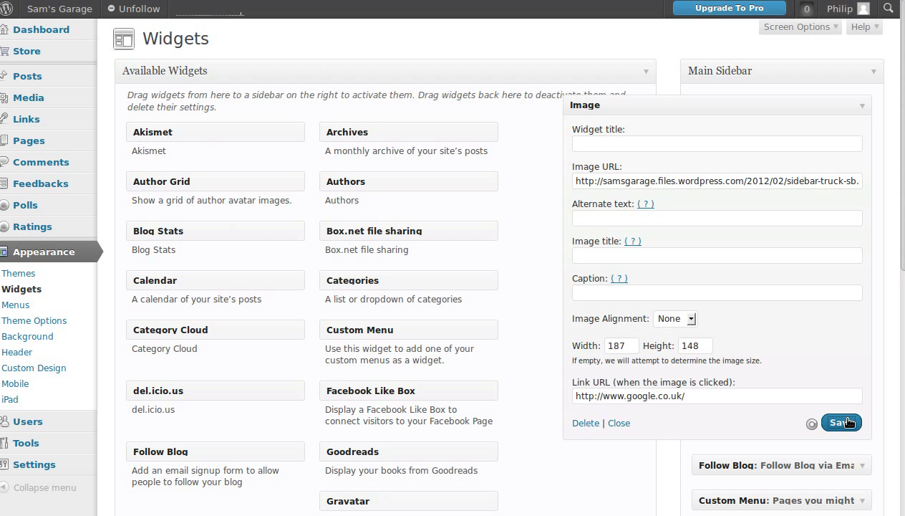